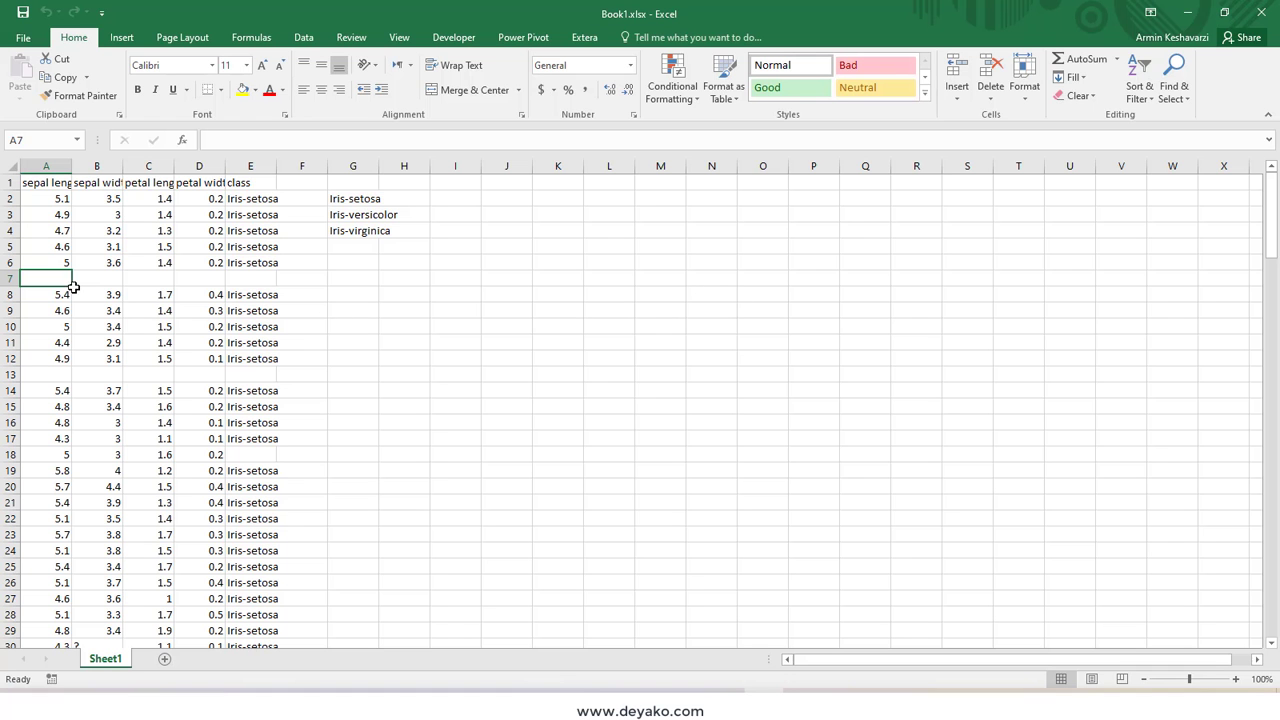
- Scroll through the Iris data to inspect its blank rows, then show the Extera add-in tools
scroll(100, 290, "down", 3)
scroll(109, 291, "down", 2)
scroll(116, 296, "up", 2)
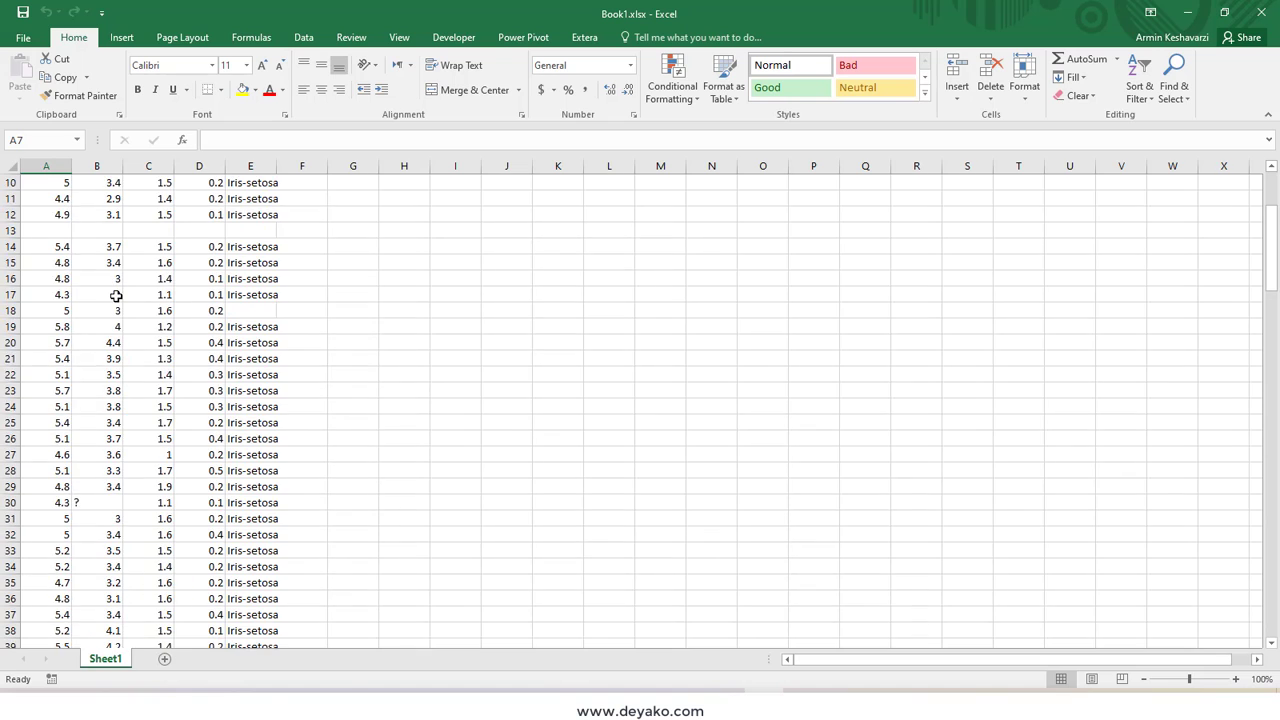
scroll(116, 296, "up", 3)
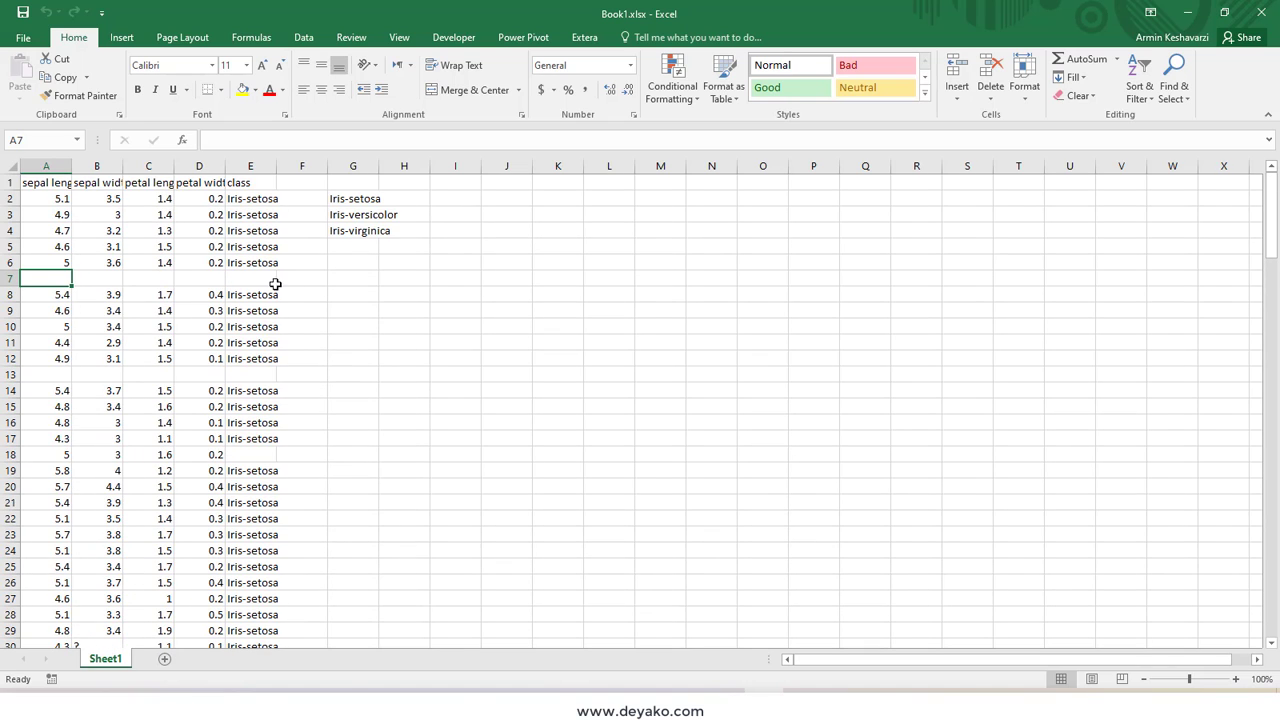
scroll(250, 375, "down", 1)
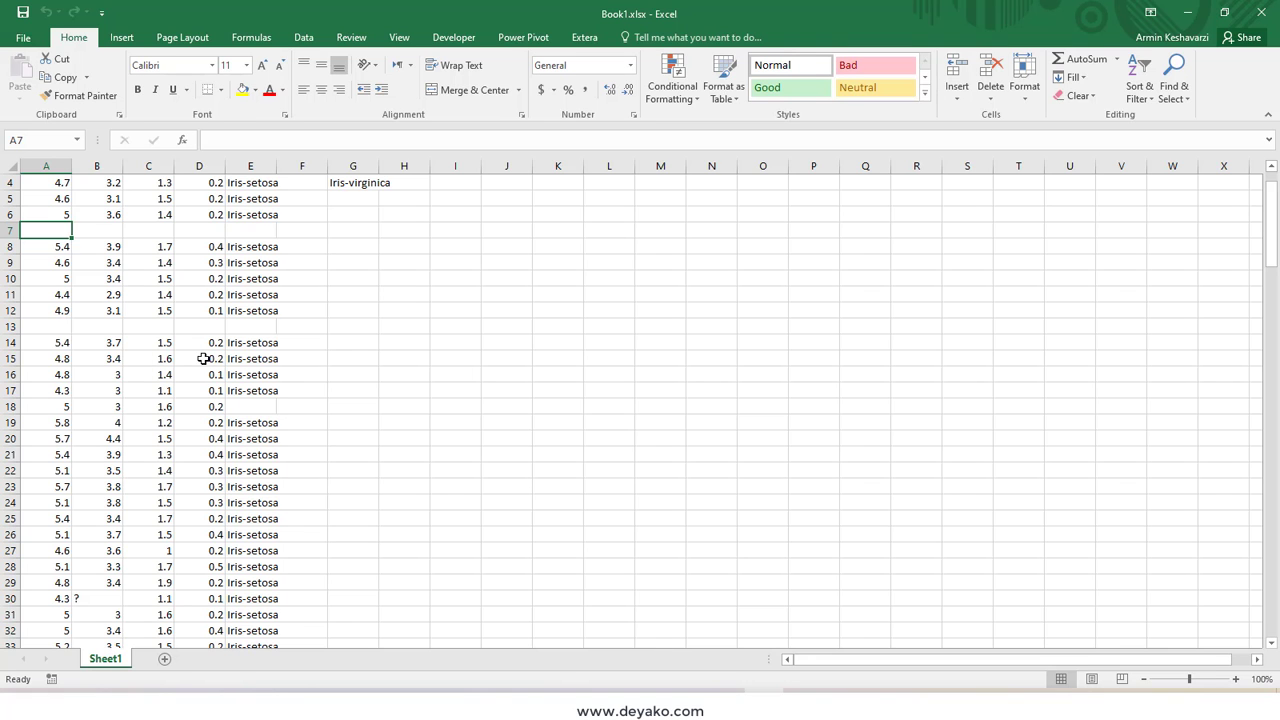
scroll(203, 358, "down", 2)
scroll(203, 358, "down", 2)
scroll(203, 358, "down", 6)
scroll(203, 358, "down", 6)
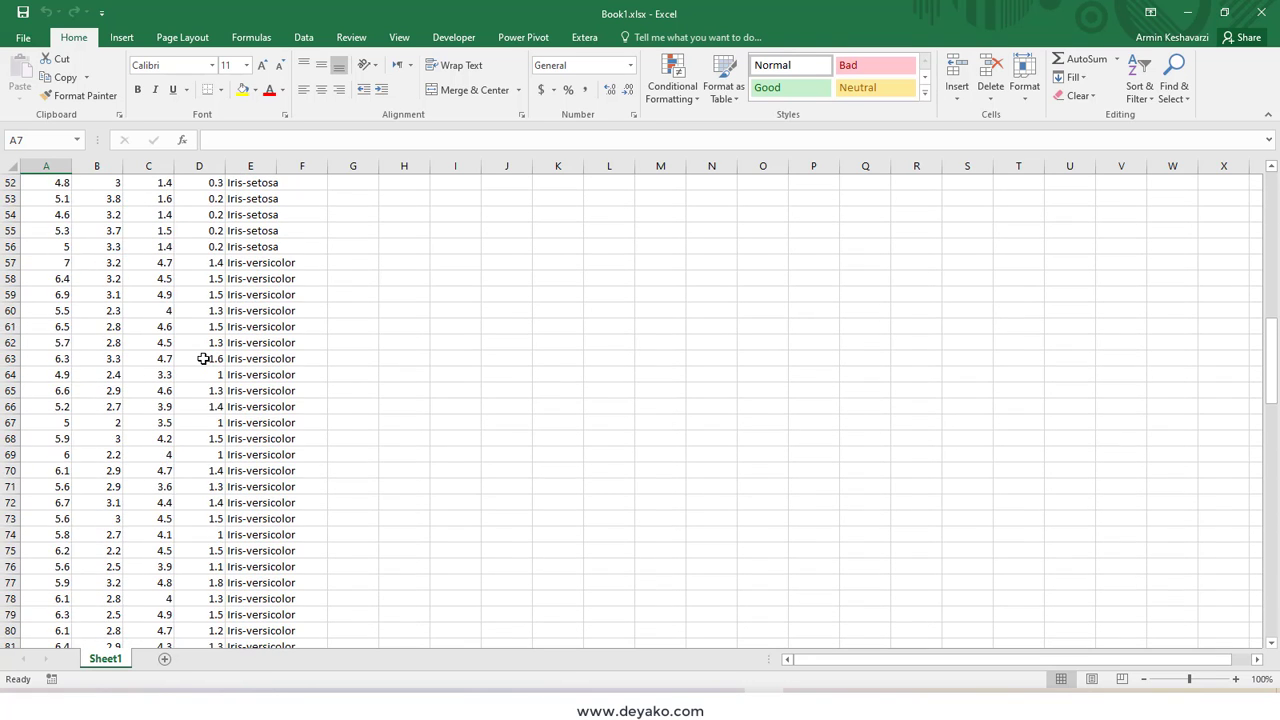
scroll(203, 358, "up", 4)
scroll(203, 358, "up", 8)
scroll(195, 335, "up", 5)
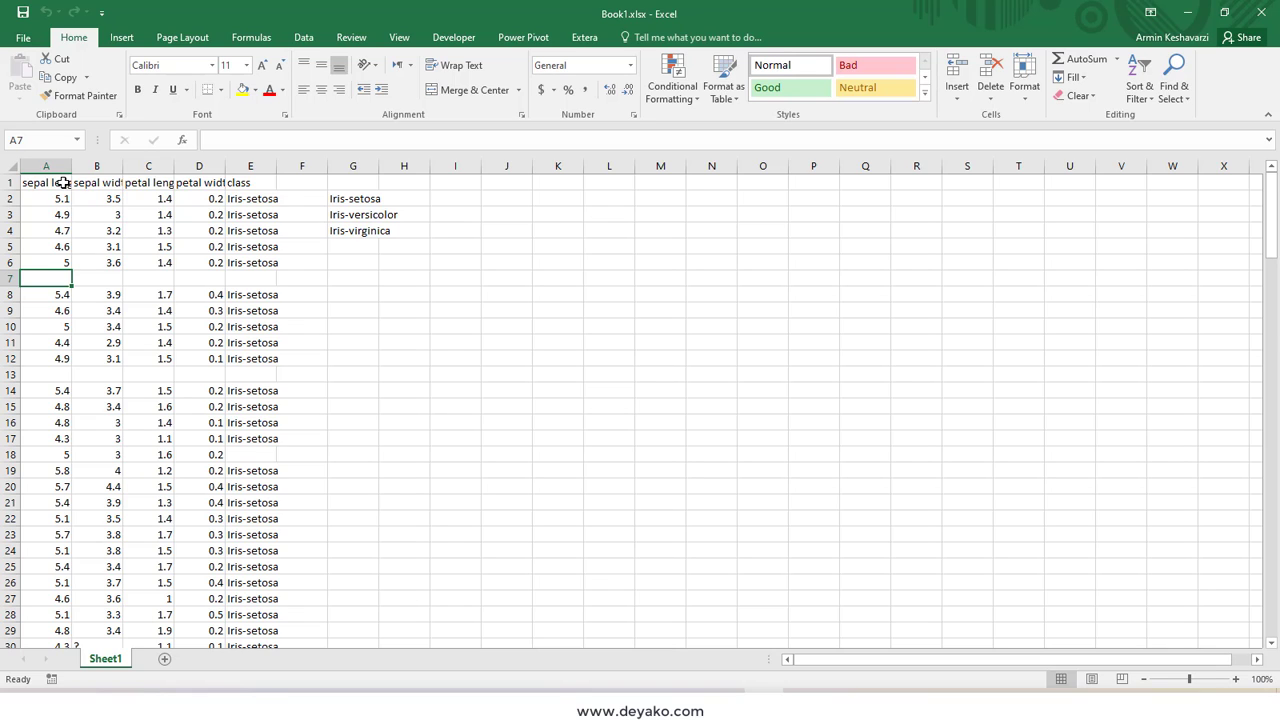
left_click(580, 38)
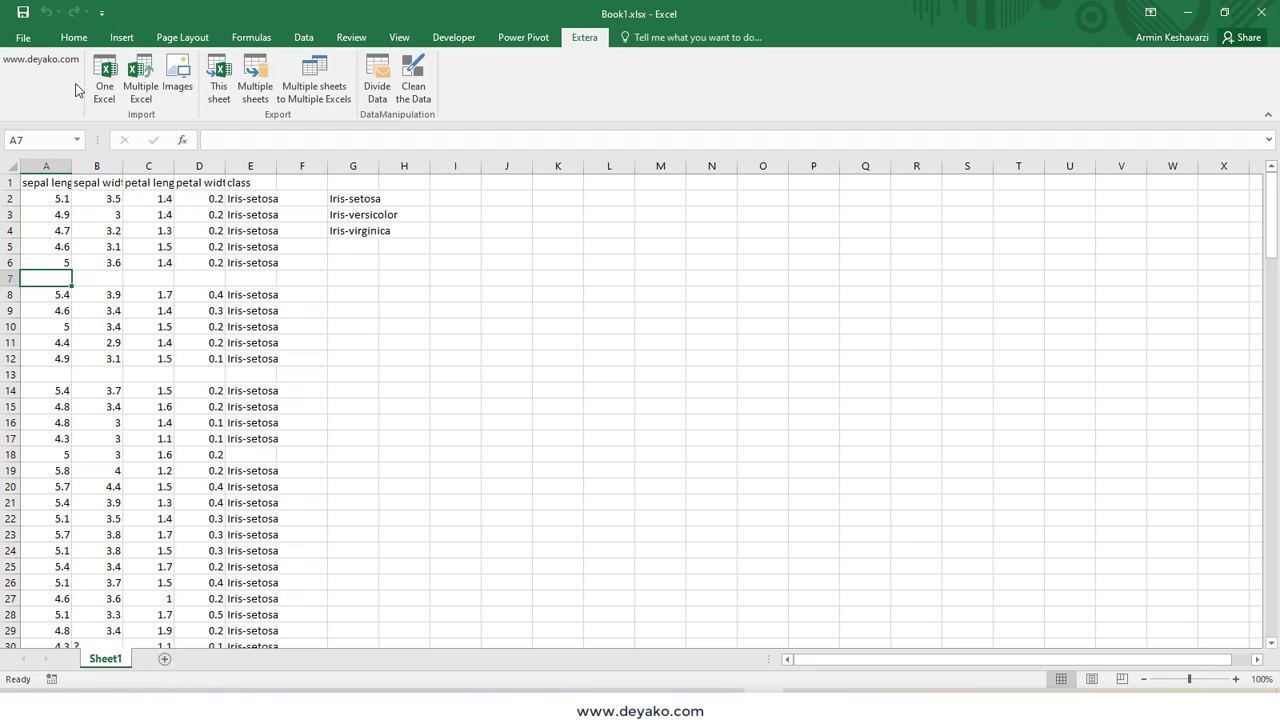
- Turn on Sort & Filter filters for the iris header row starting at A1
left_click(74, 37)
left_click(50, 181)
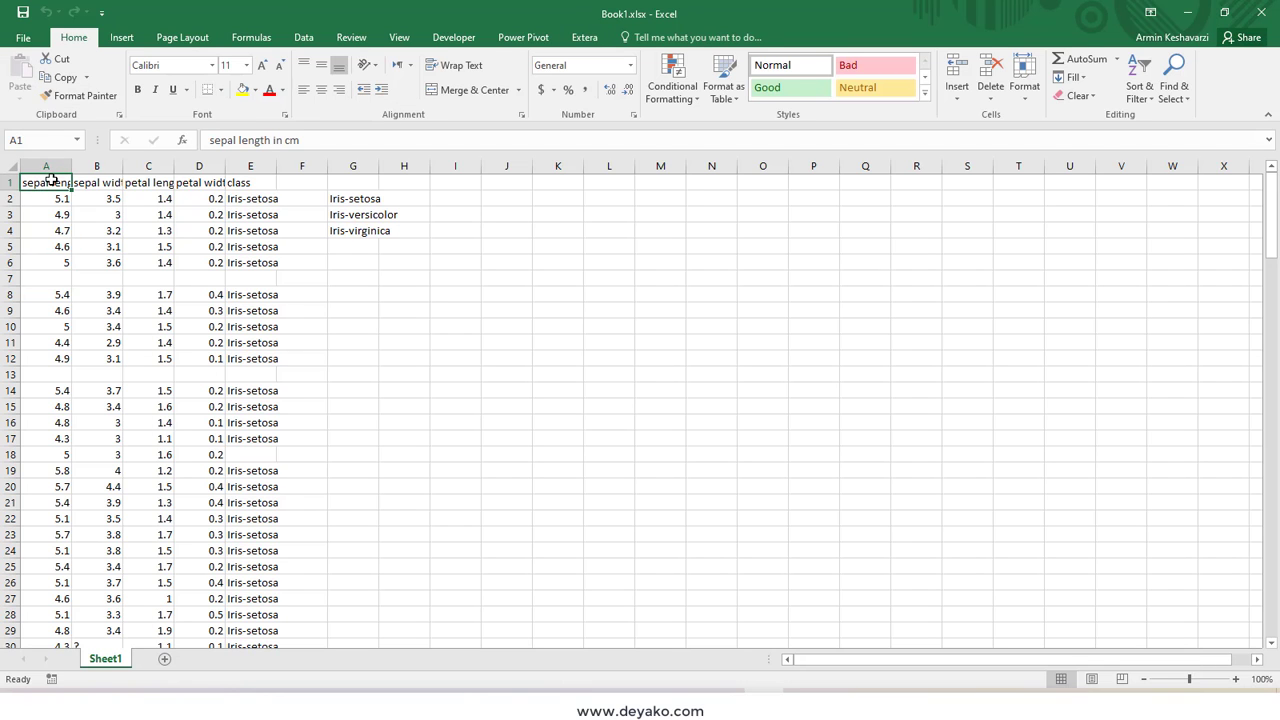
left_click(1140, 90)
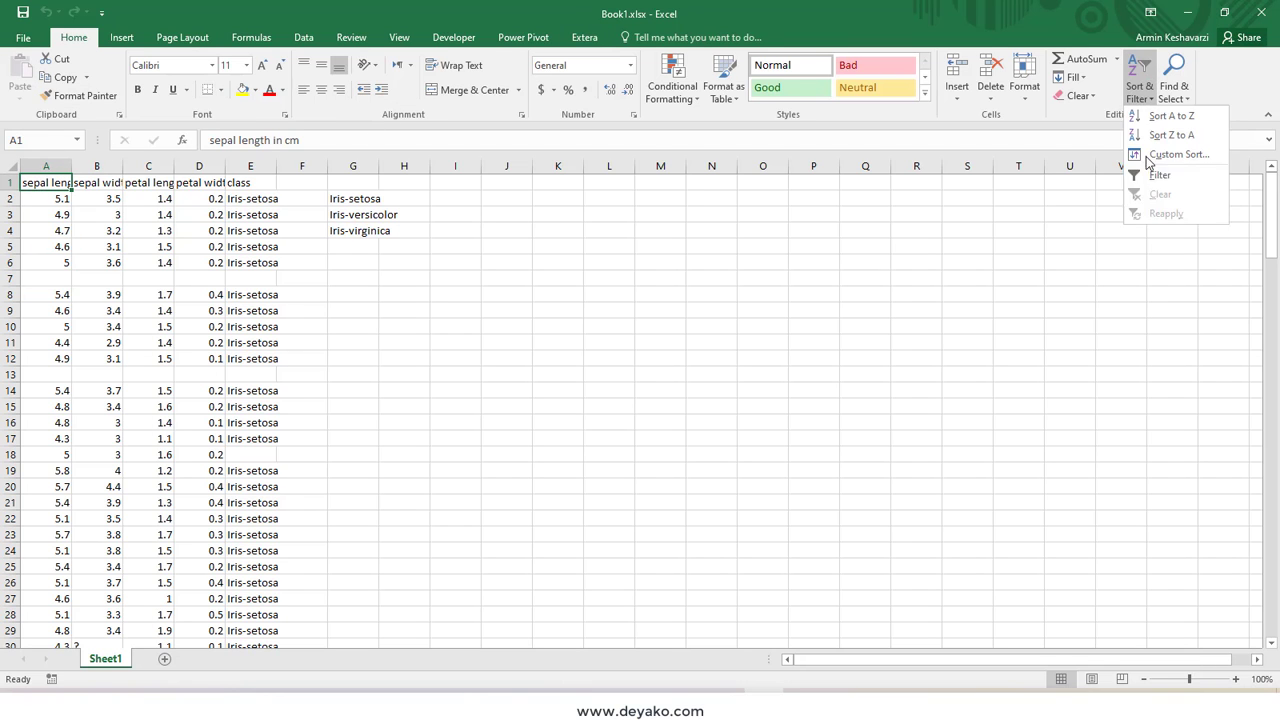
left_click(1160, 175)
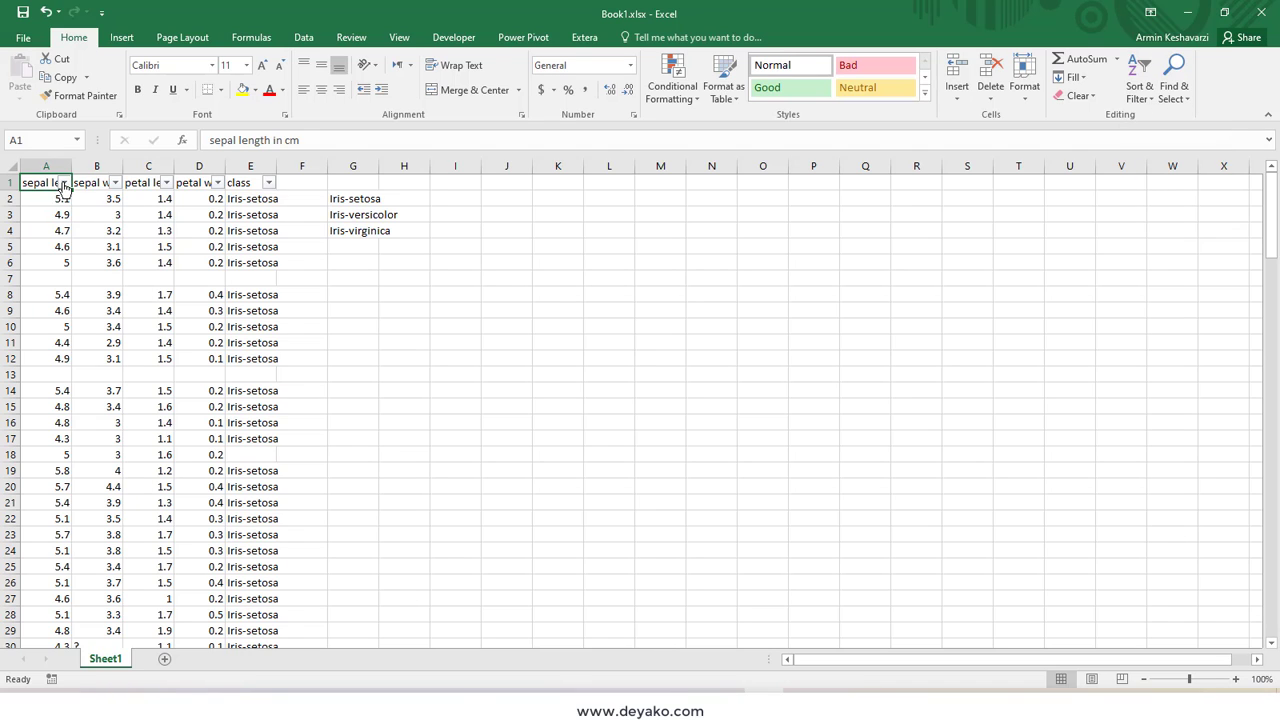
- Open and dismiss the sepal length and class filter dropdowns without filtering anything
left_click(63, 183)
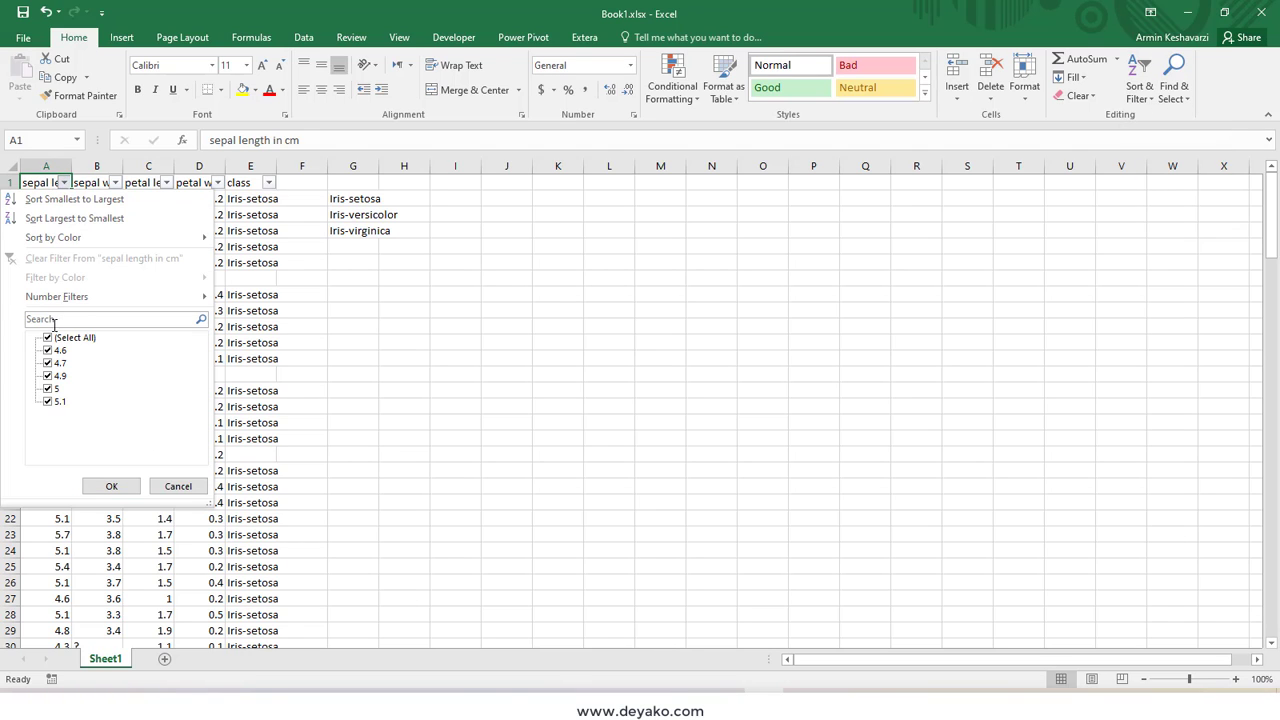
left_click(243, 276)
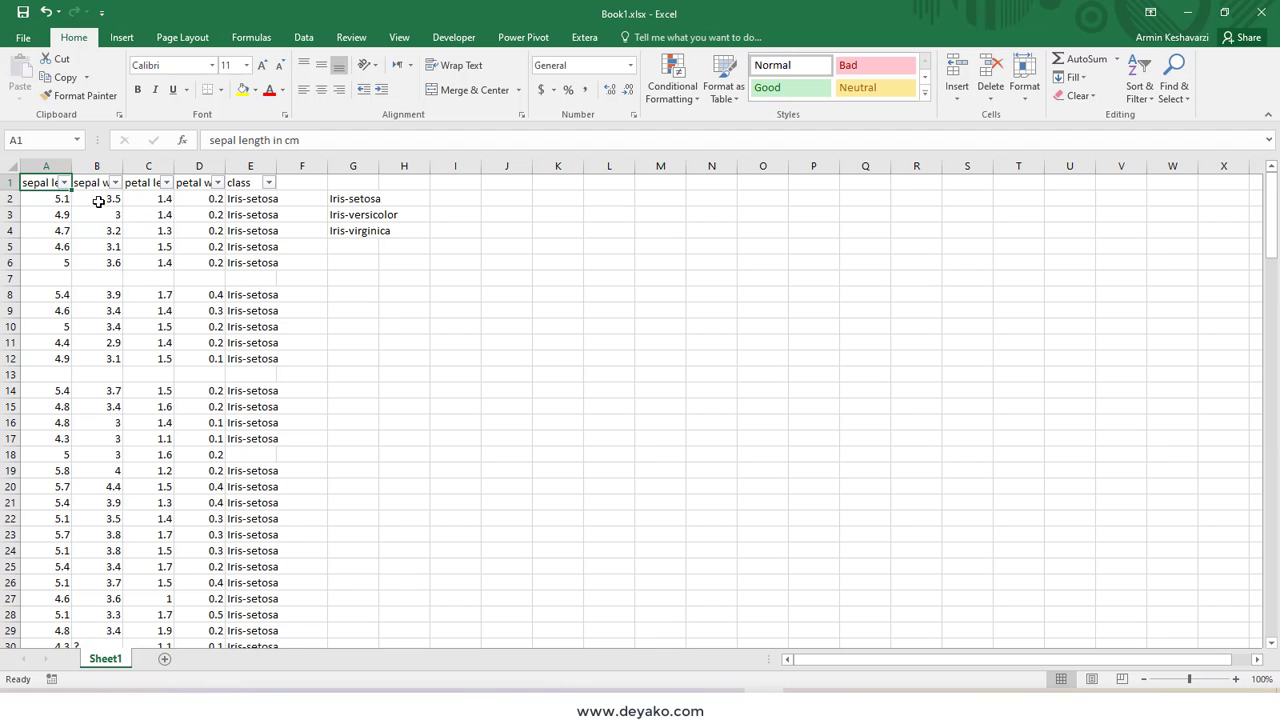
left_click(63, 183)
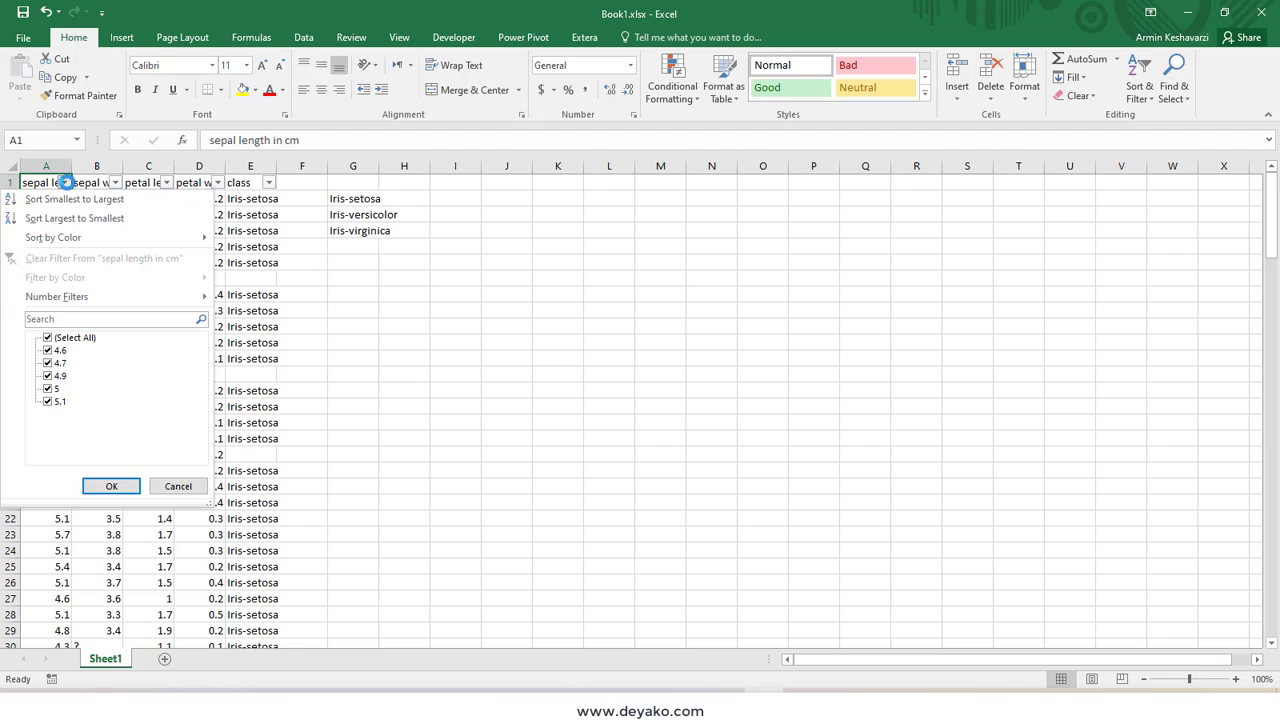
left_click(217, 319)
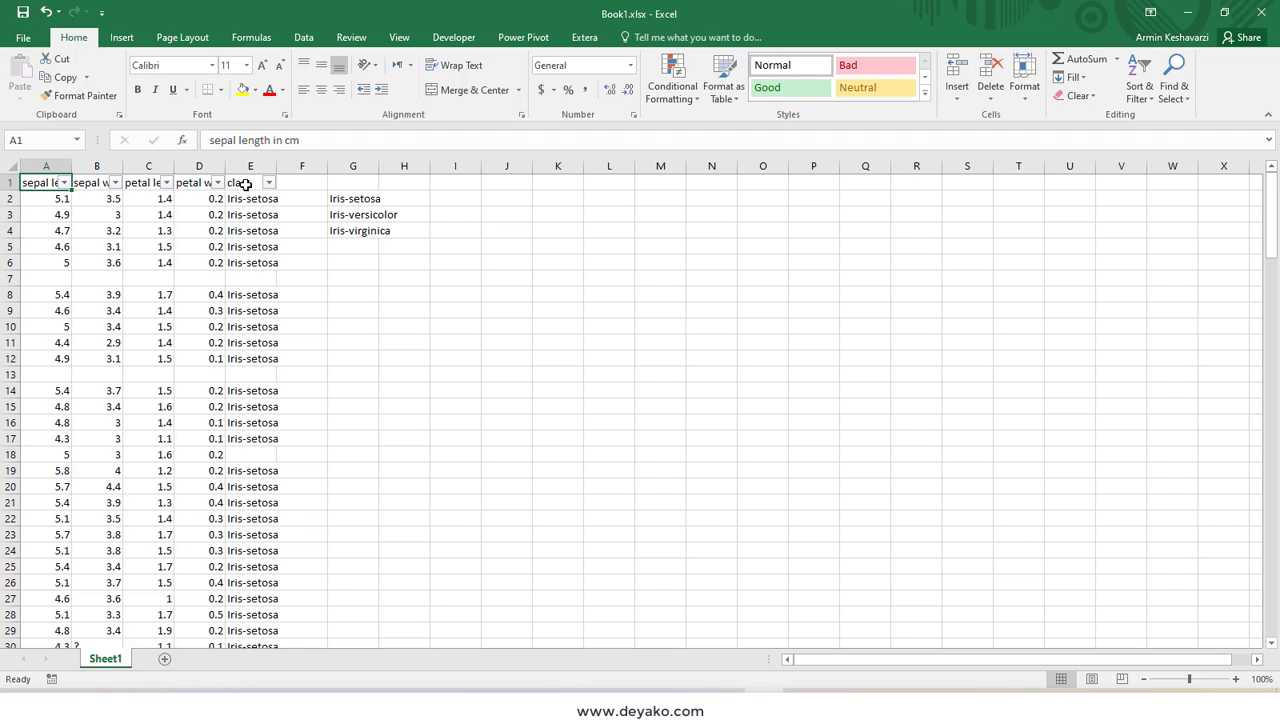
left_click(268, 182)
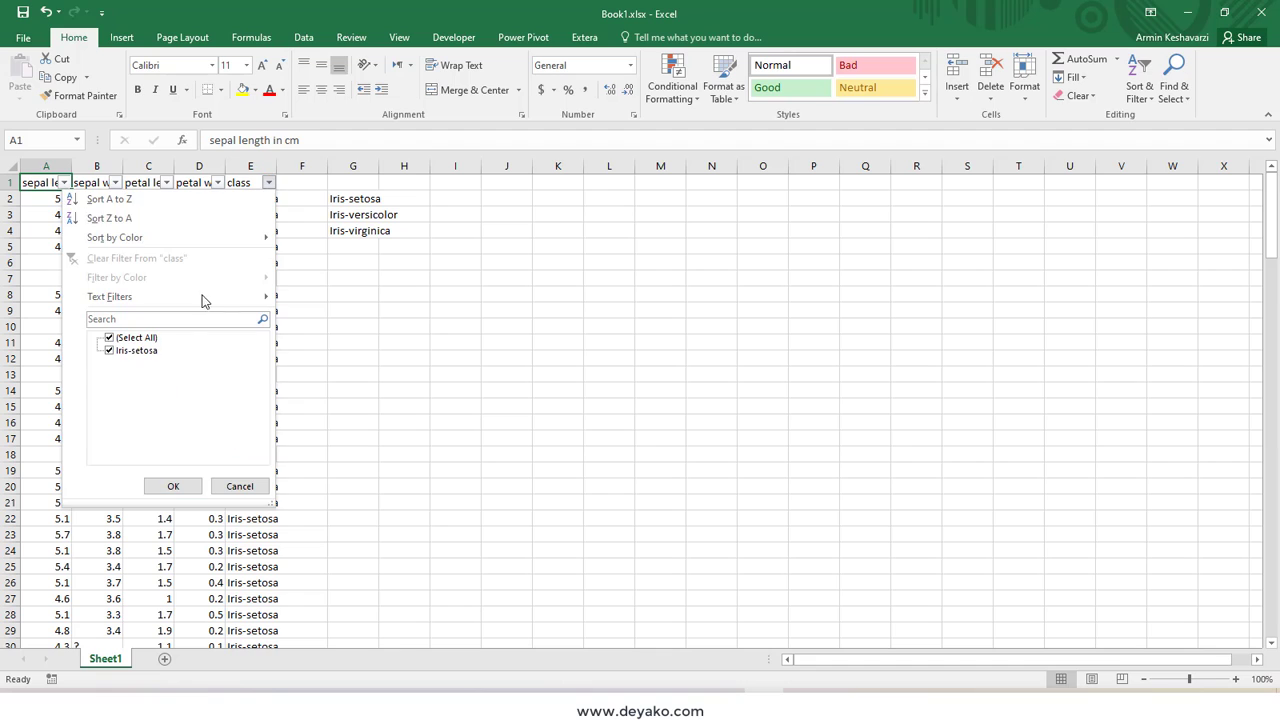
left_click(241, 488)
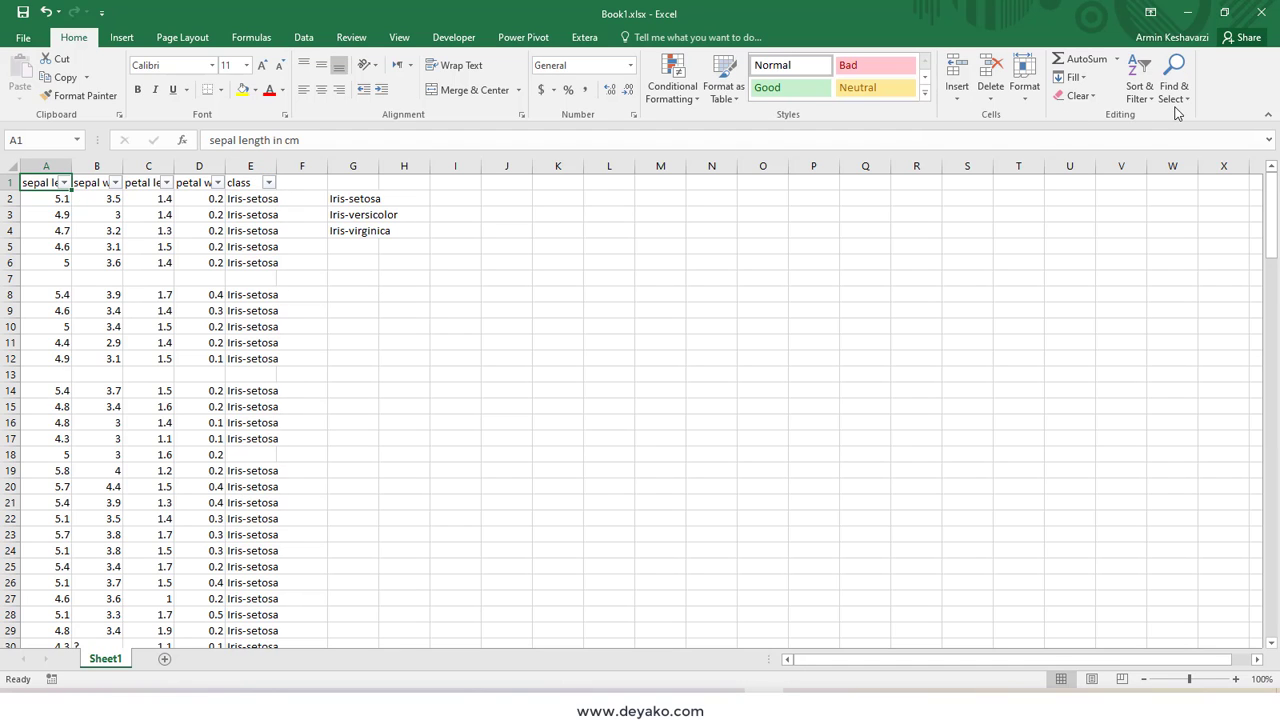
- Turn the column filters off and select the full data range A1:E156
key("ctrl+shift+l")
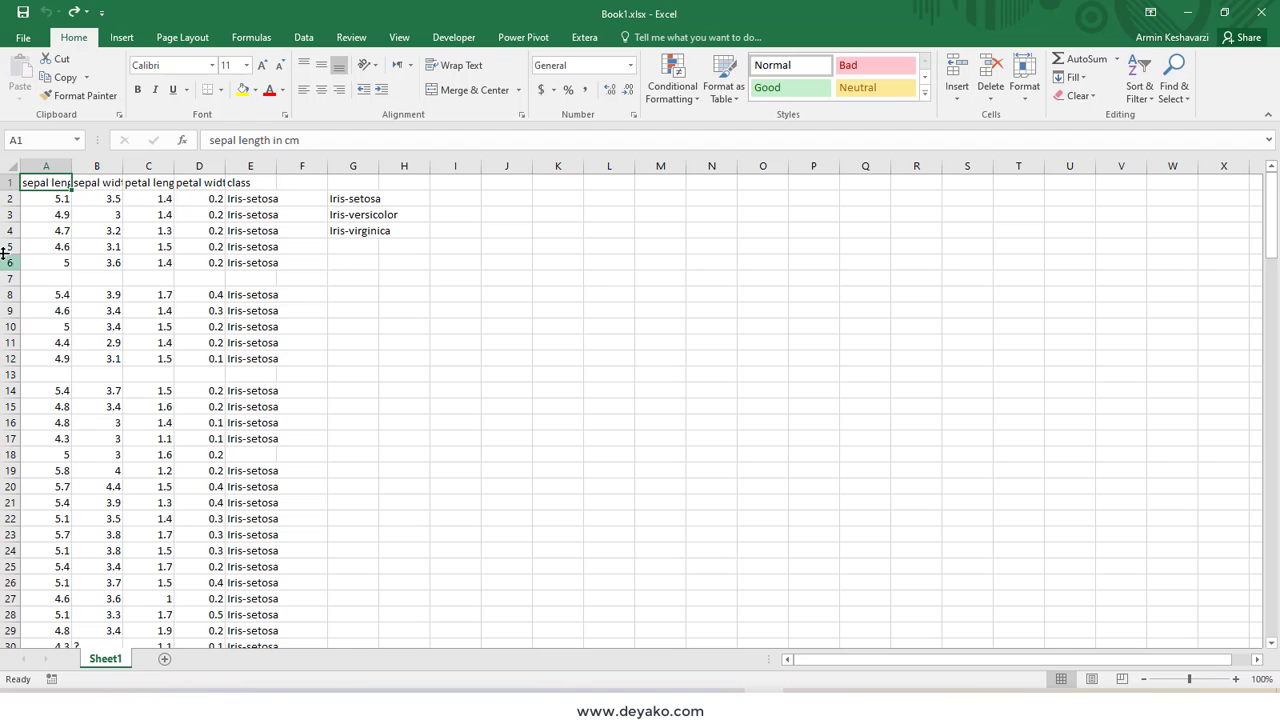
key("ctrl+shift+Right")
key("ctrl+shift+Down")
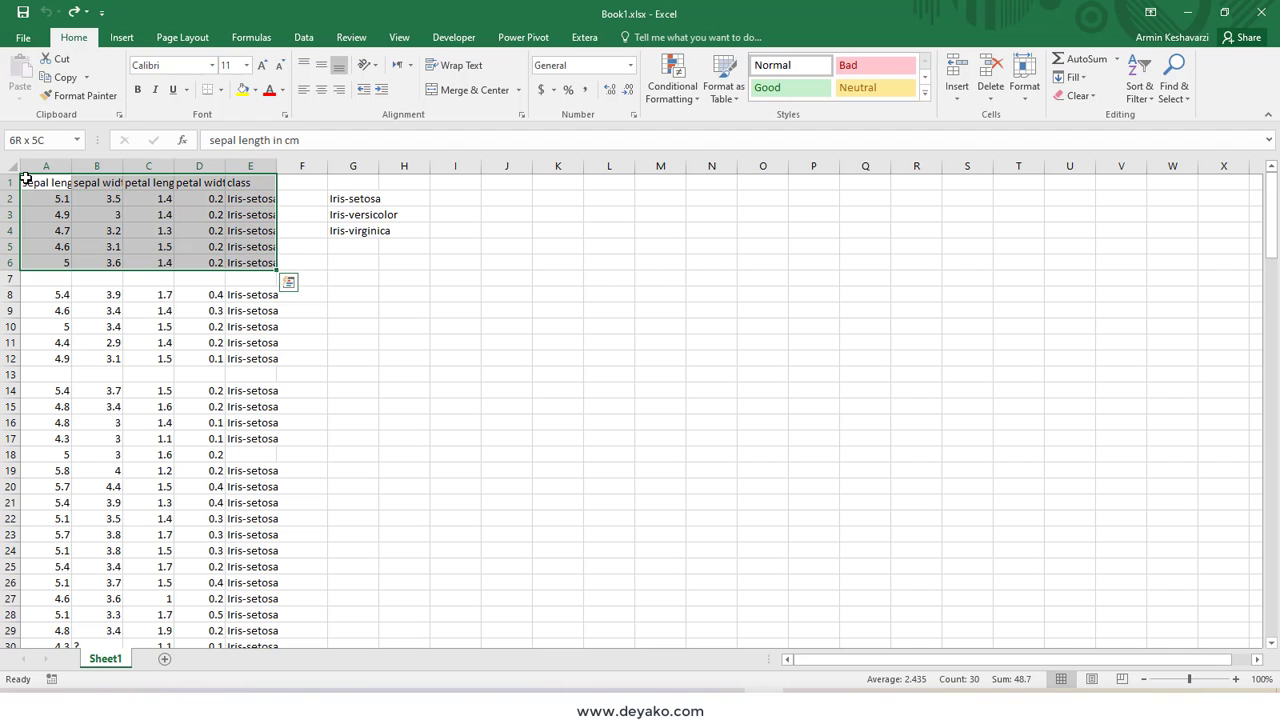
key("ctrl+shift+Down")
key("ctrl+shift+Down")
key("ctrl+shift+Down")
key("ctrl+shift+Down")
key("ctrl+shift+Down")
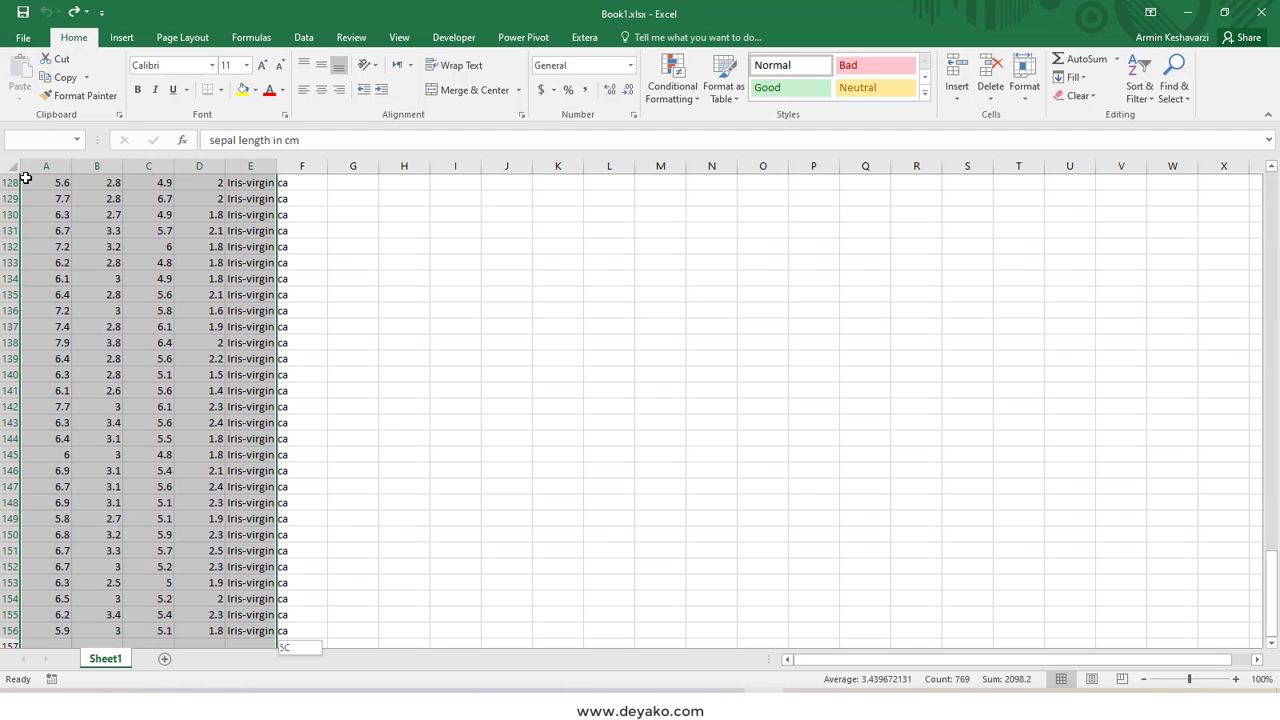
scroll(25, 177, "up", 10)
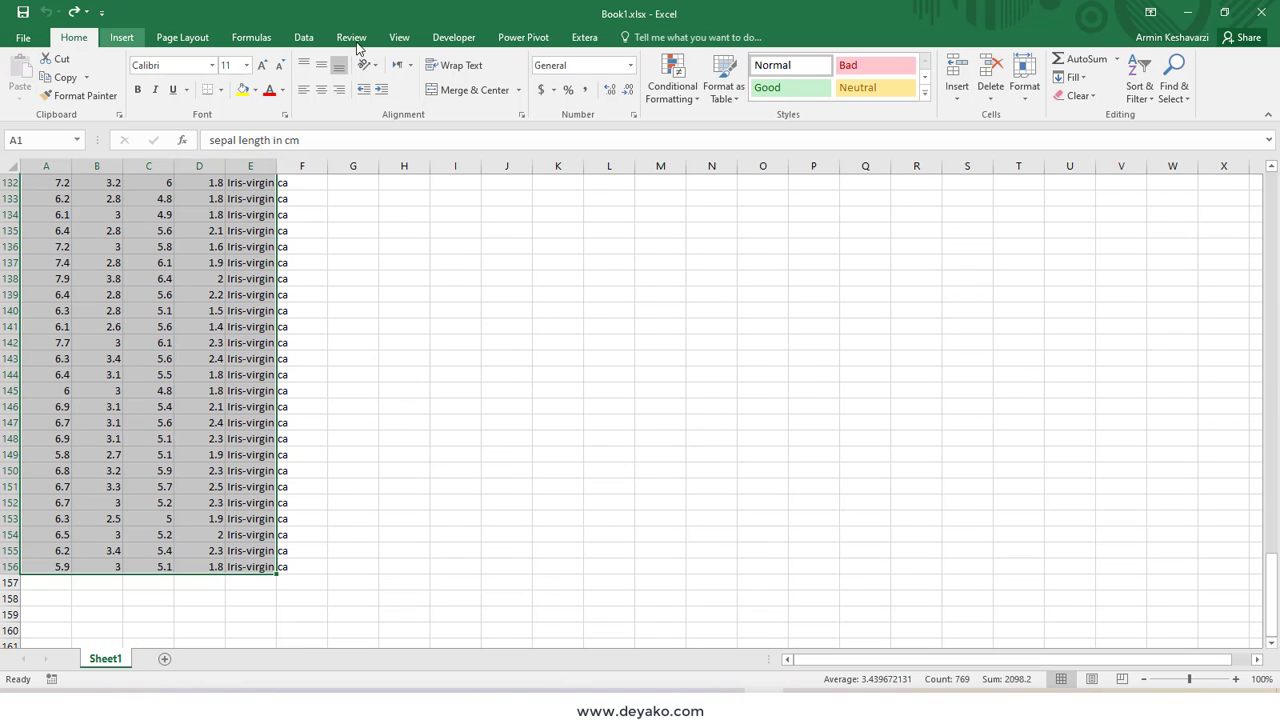
- Insert a table from the selection with 'My table has headers' checked
left_click(121, 37)
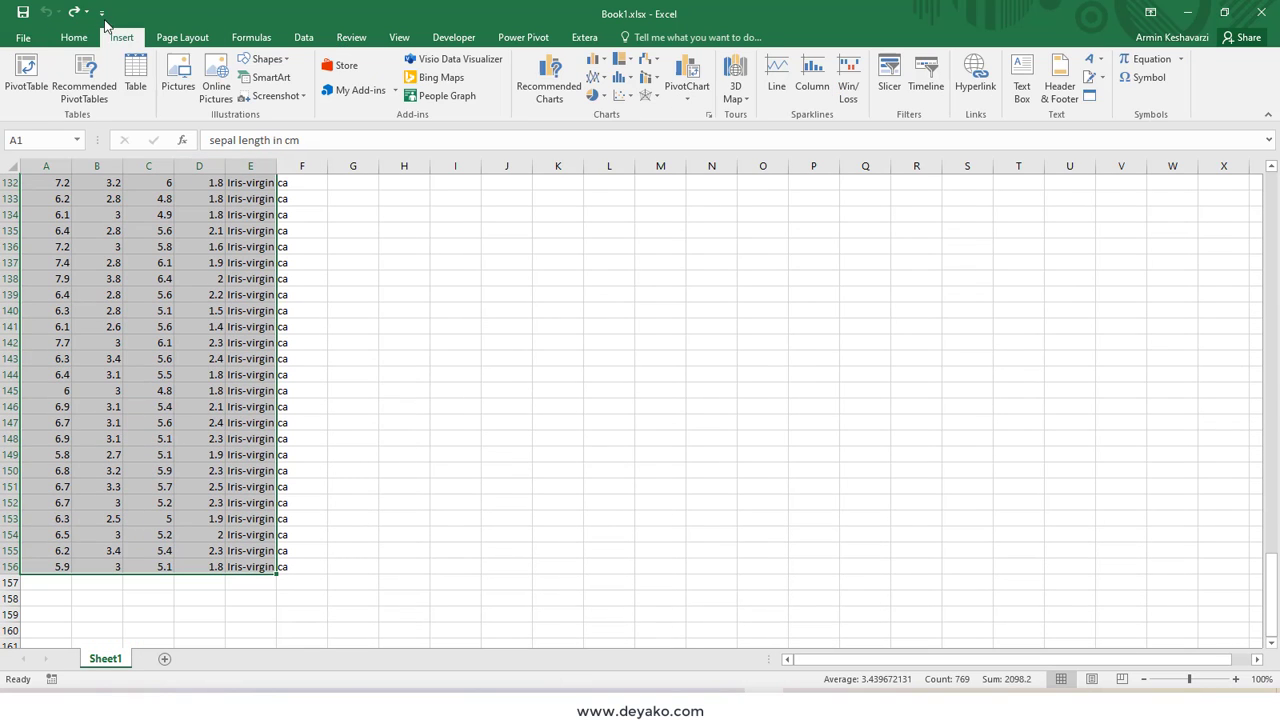
left_click(135, 75)
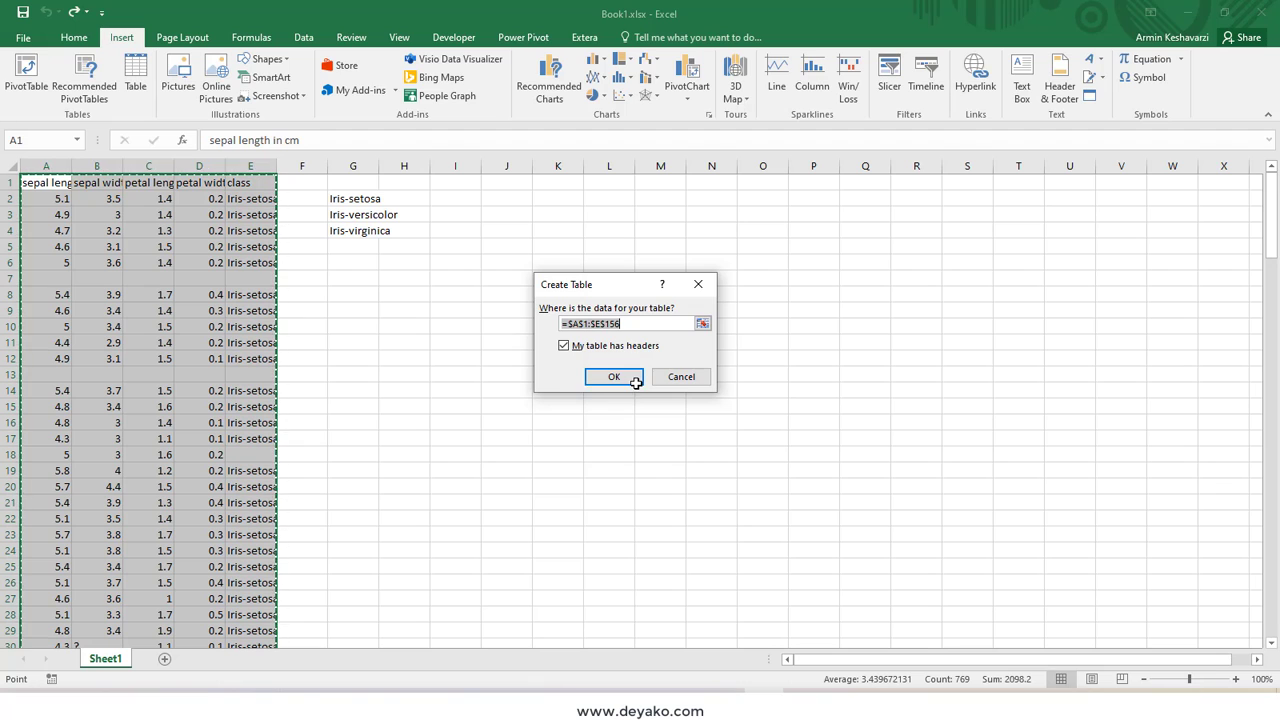
left_click(615, 376)
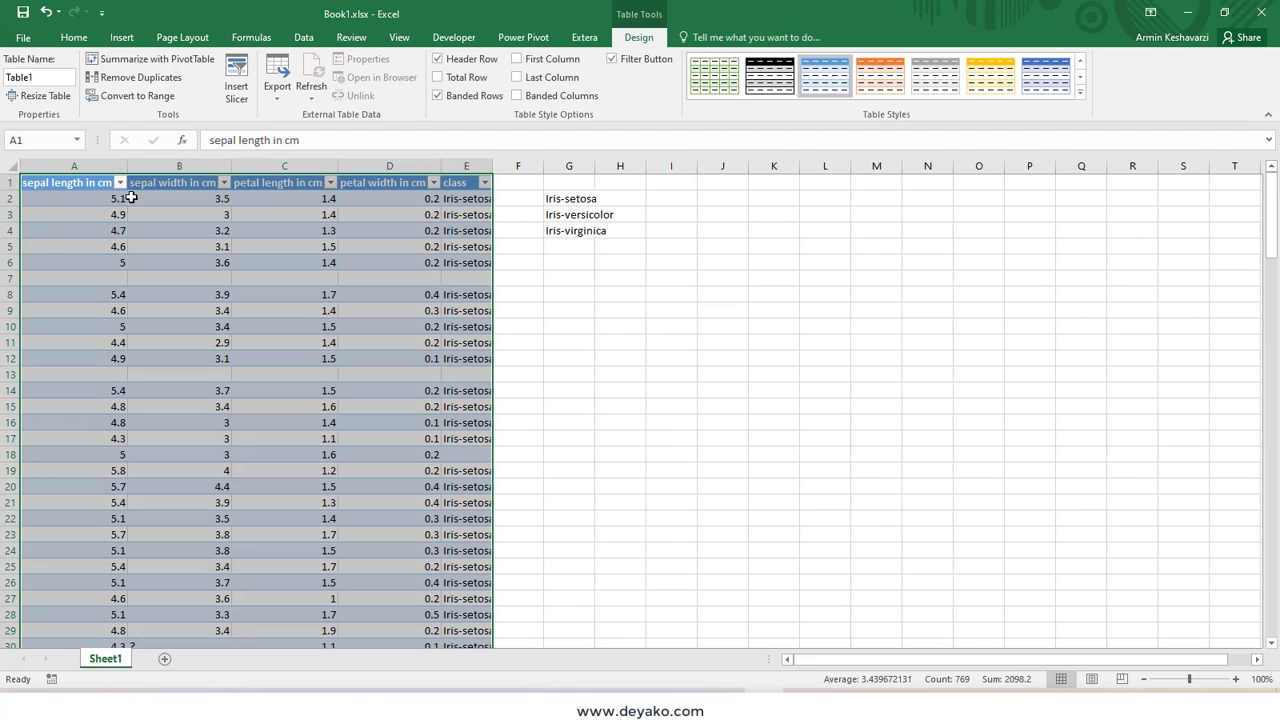
left_click(455, 204)
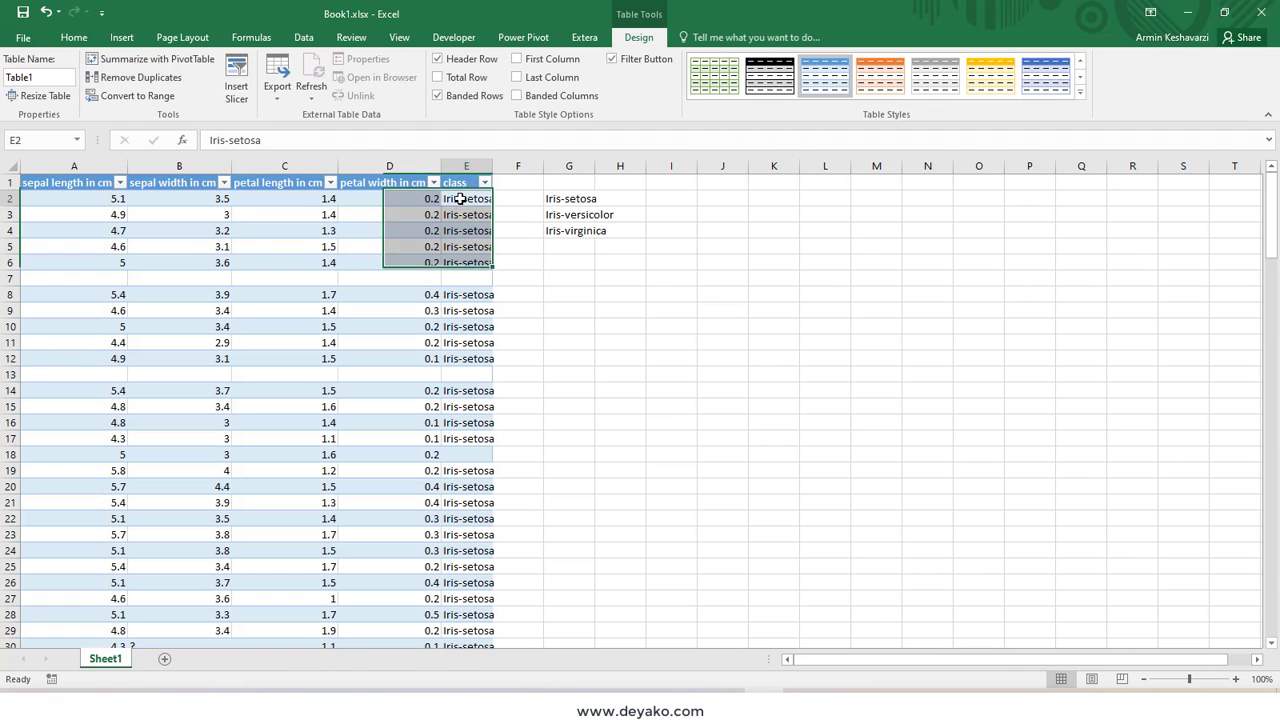
- Filter the class column to show only (Blanks)
left_click(484, 182)
left_click(325, 338)
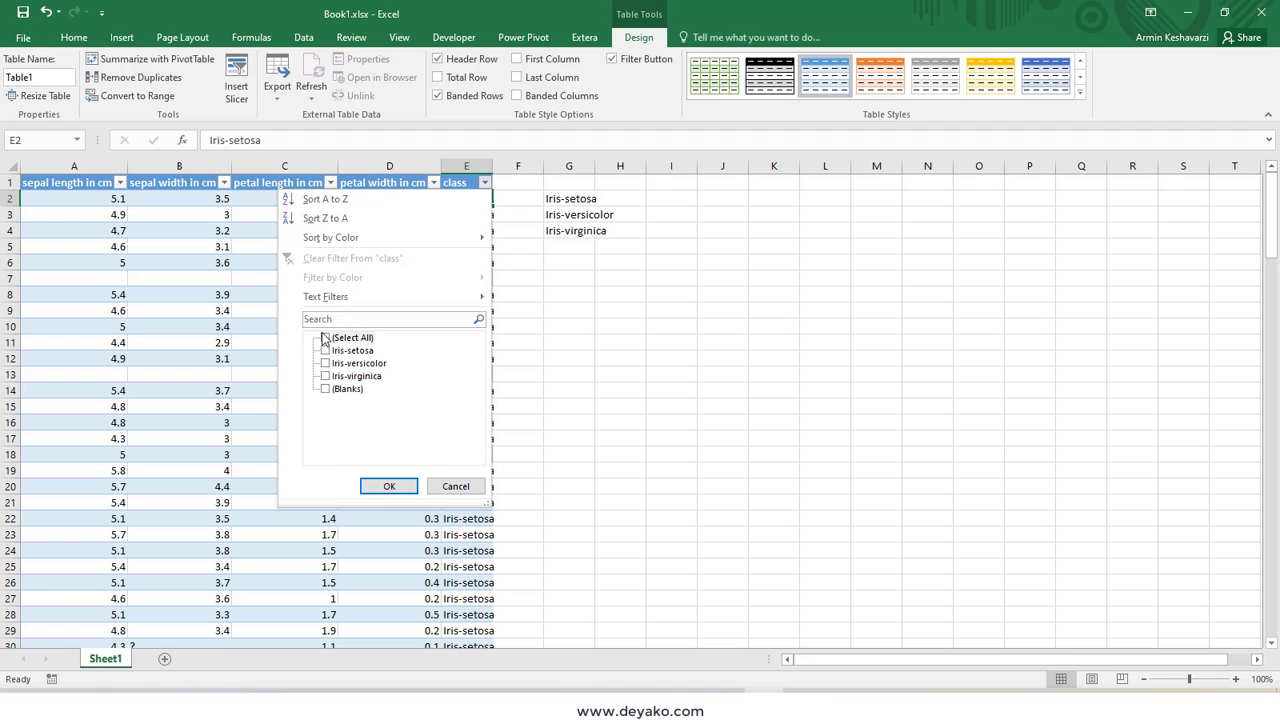
left_click(325, 389)
left_click(400, 487)
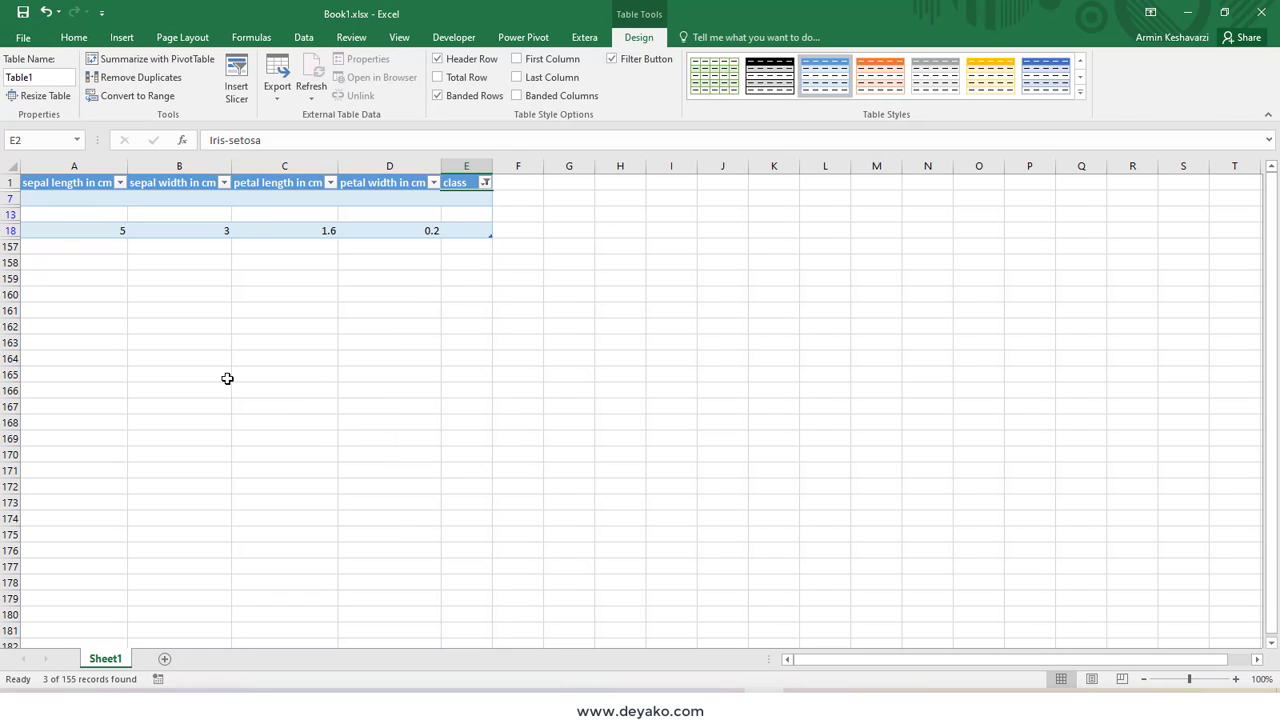
- Select blank-class rows 7, 13 and 18, choose Delete, then clear the class filter
left_click_drag(10, 198, 10, 214)
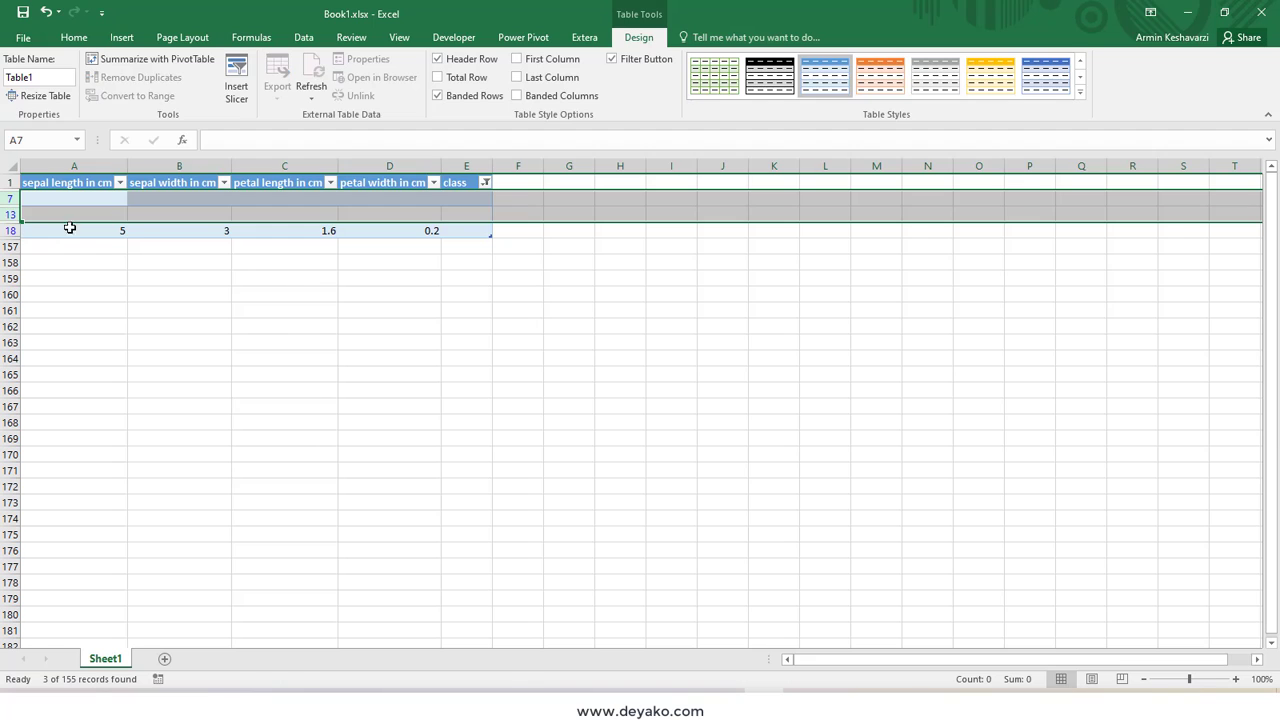
left_click_drag(428, 230, 54, 236)
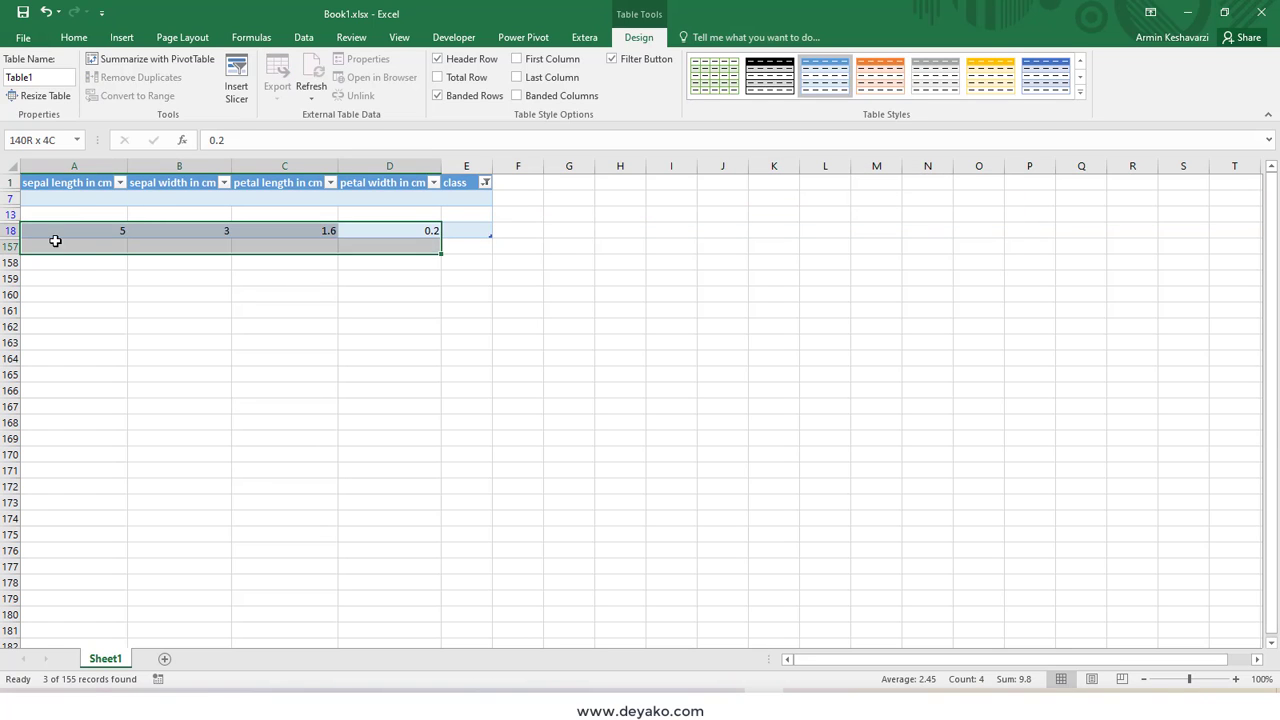
left_click(490, 226)
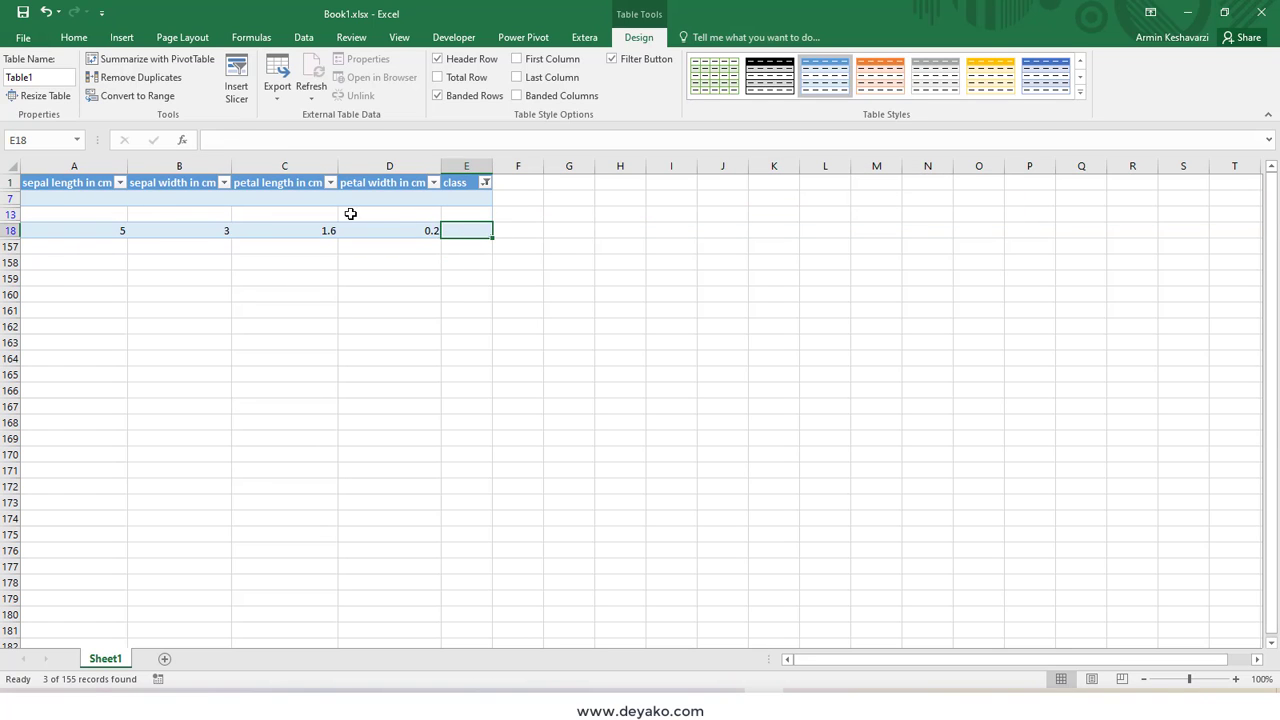
left_click_drag(10, 198, 9, 230)
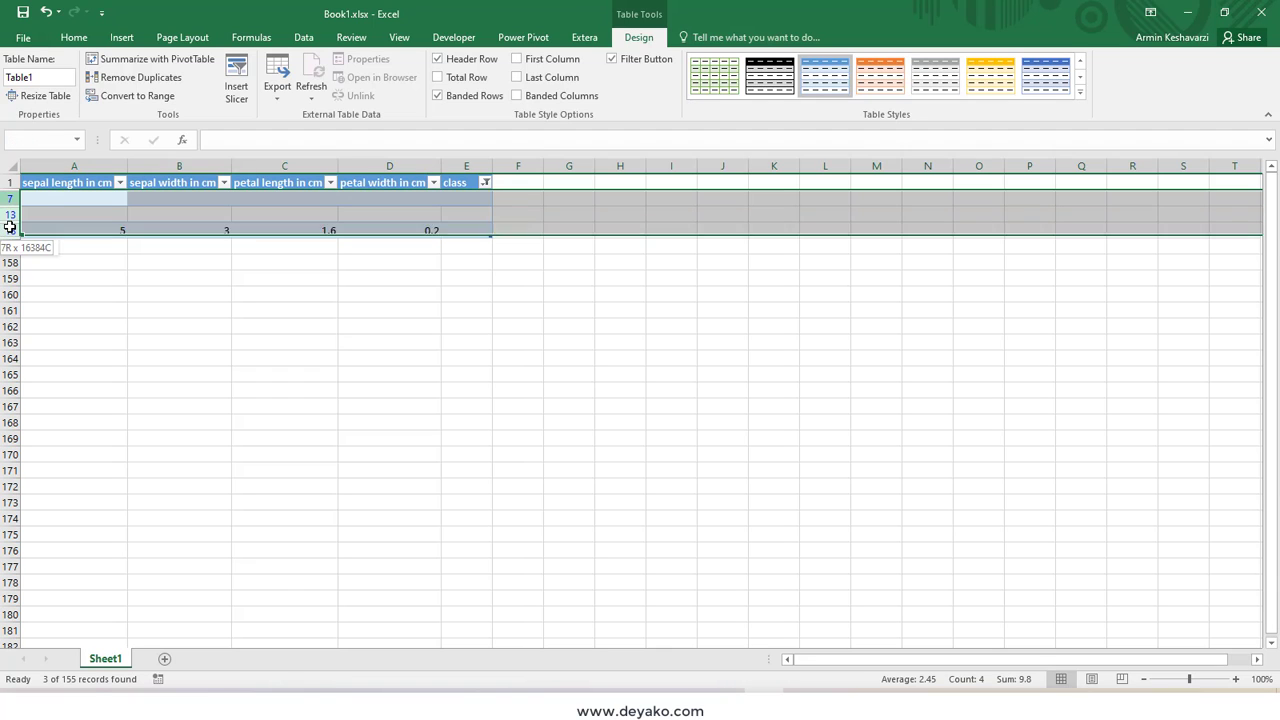
right_click(12, 231)
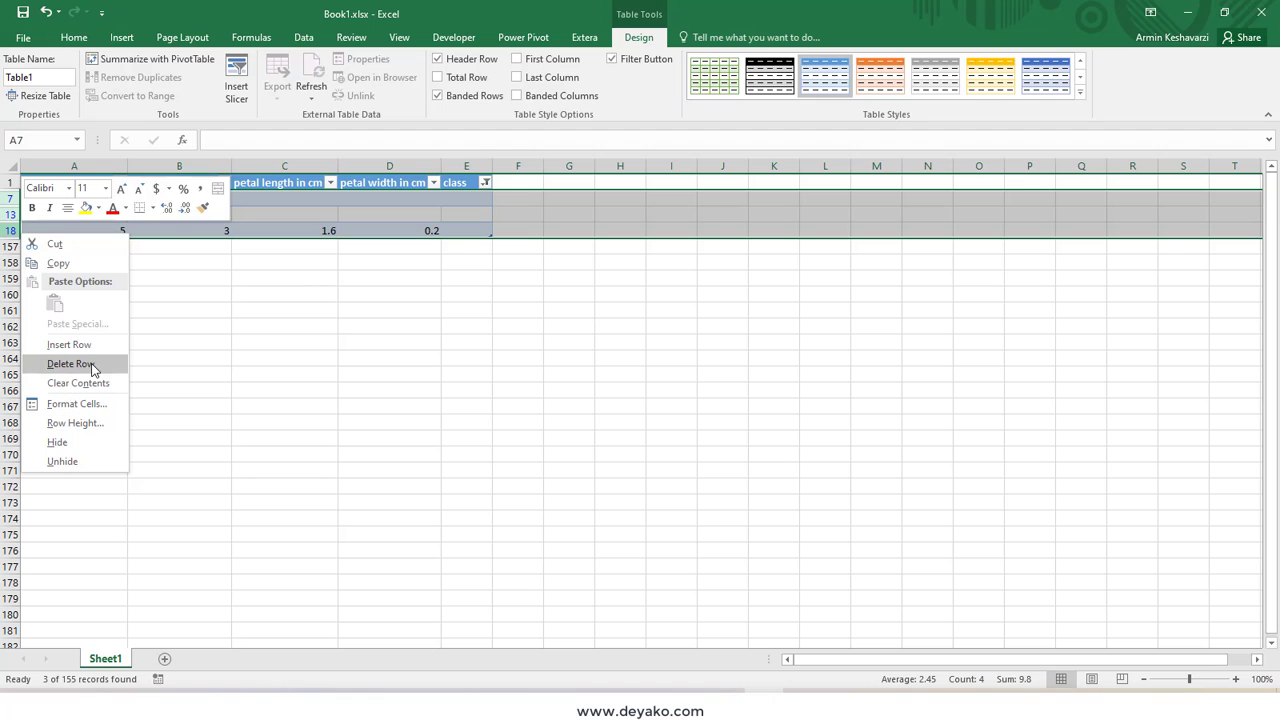
left_click(94, 366)
left_click(485, 183)
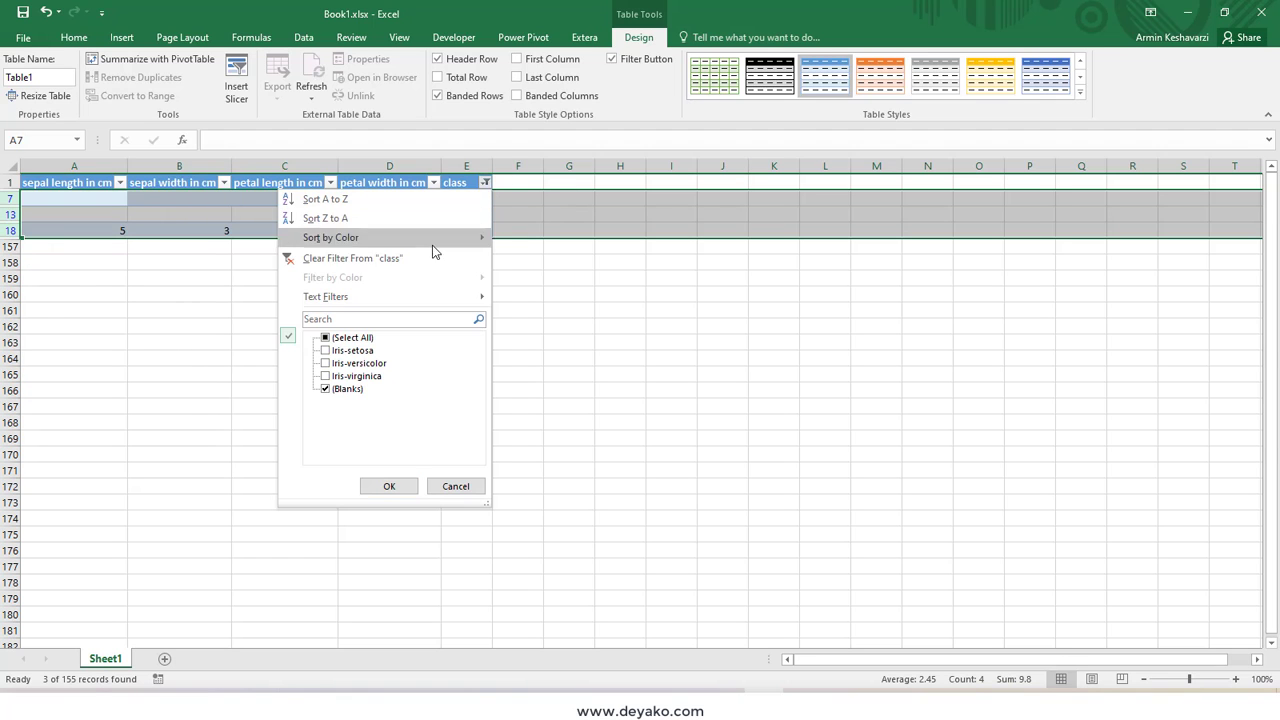
left_click(298, 256)
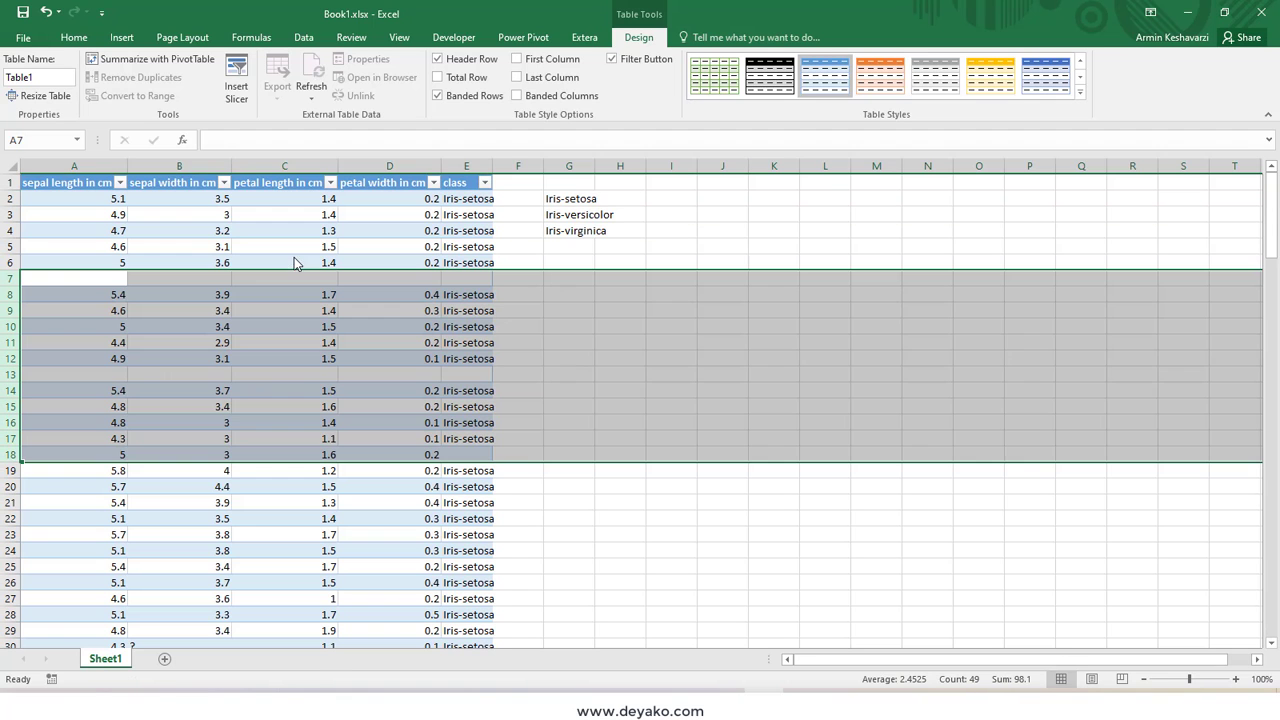
scroll(214, 320, "down", 7)
left_click(195, 315)
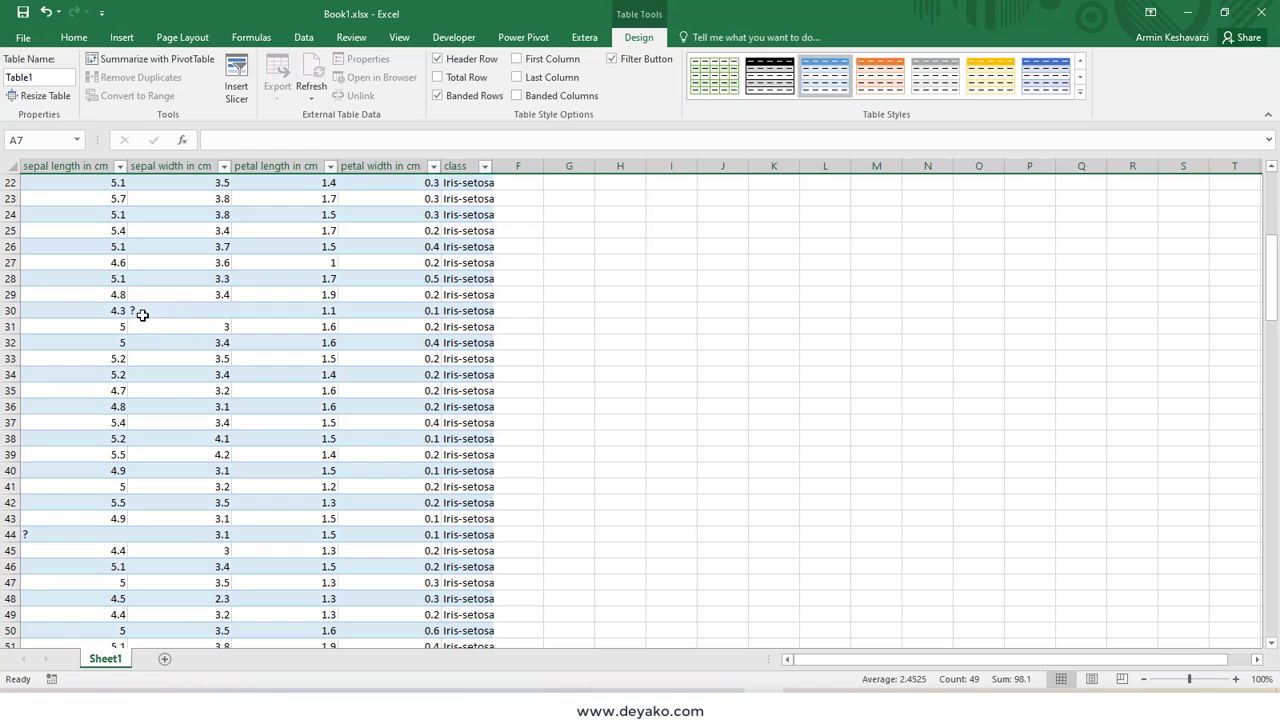
left_click(75, 534)
scroll(140, 540, "down", 3)
scroll(142, 539, "down", 4)
scroll(142, 539, "down", 2)
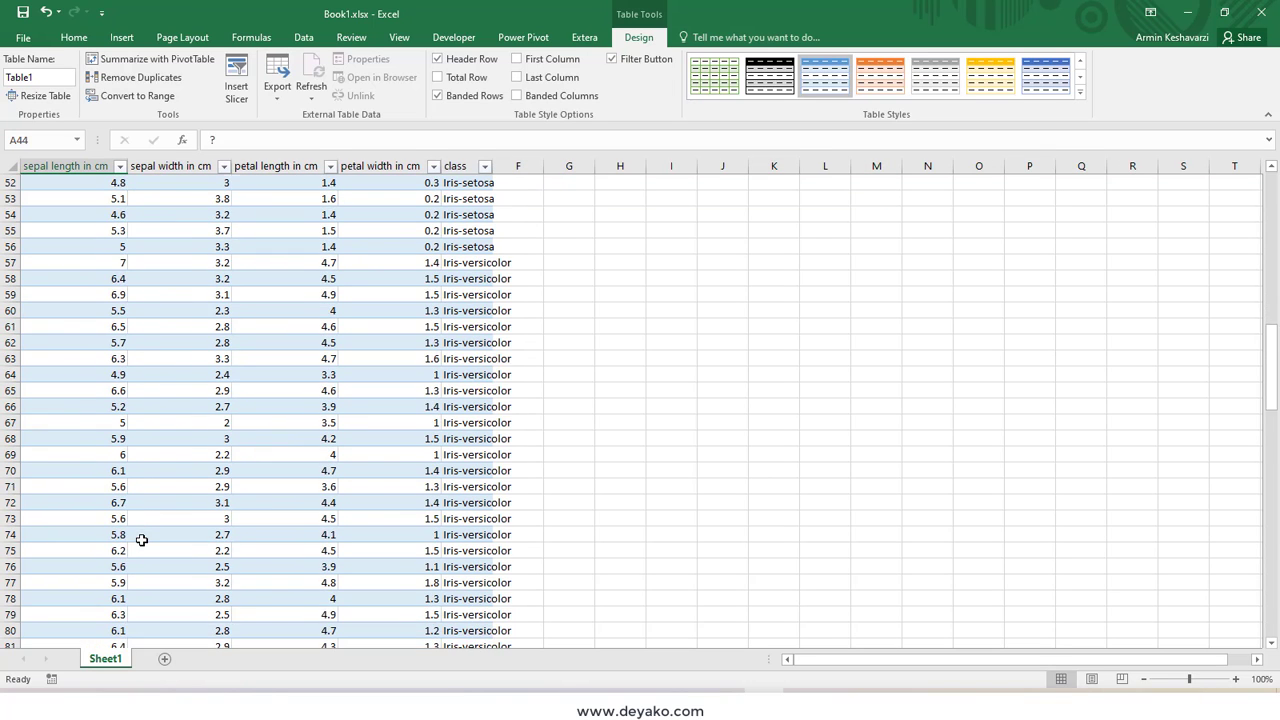
scroll(140, 537, "down", 4)
scroll(250, 470, "up", 6)
scroll(255, 461, "up", 5)
scroll(255, 461, "up", 3)
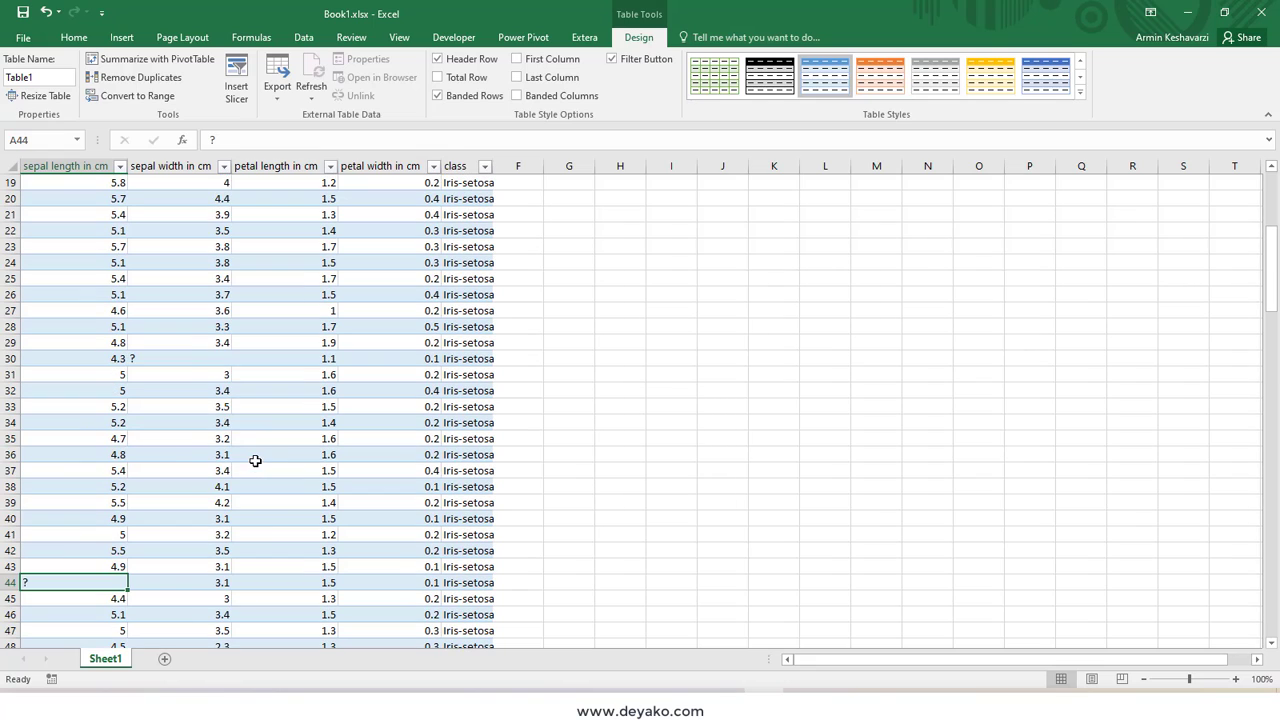
left_click(224, 167)
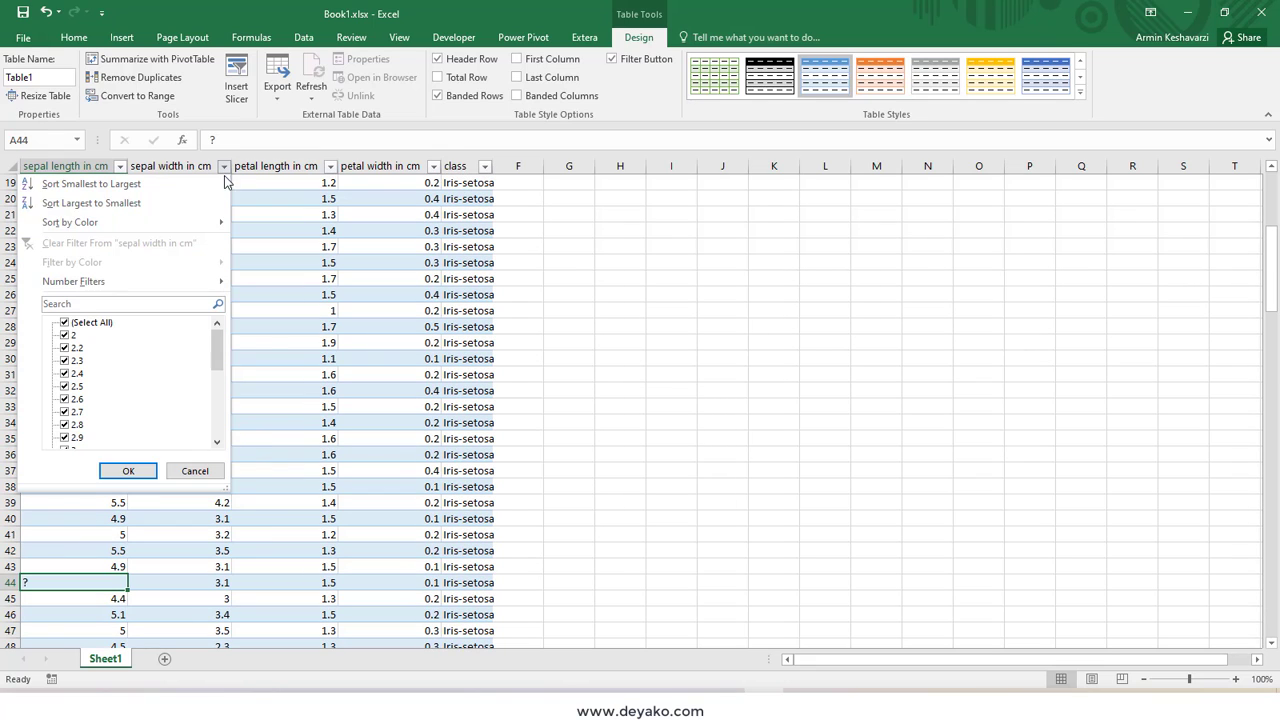
left_click(100, 322)
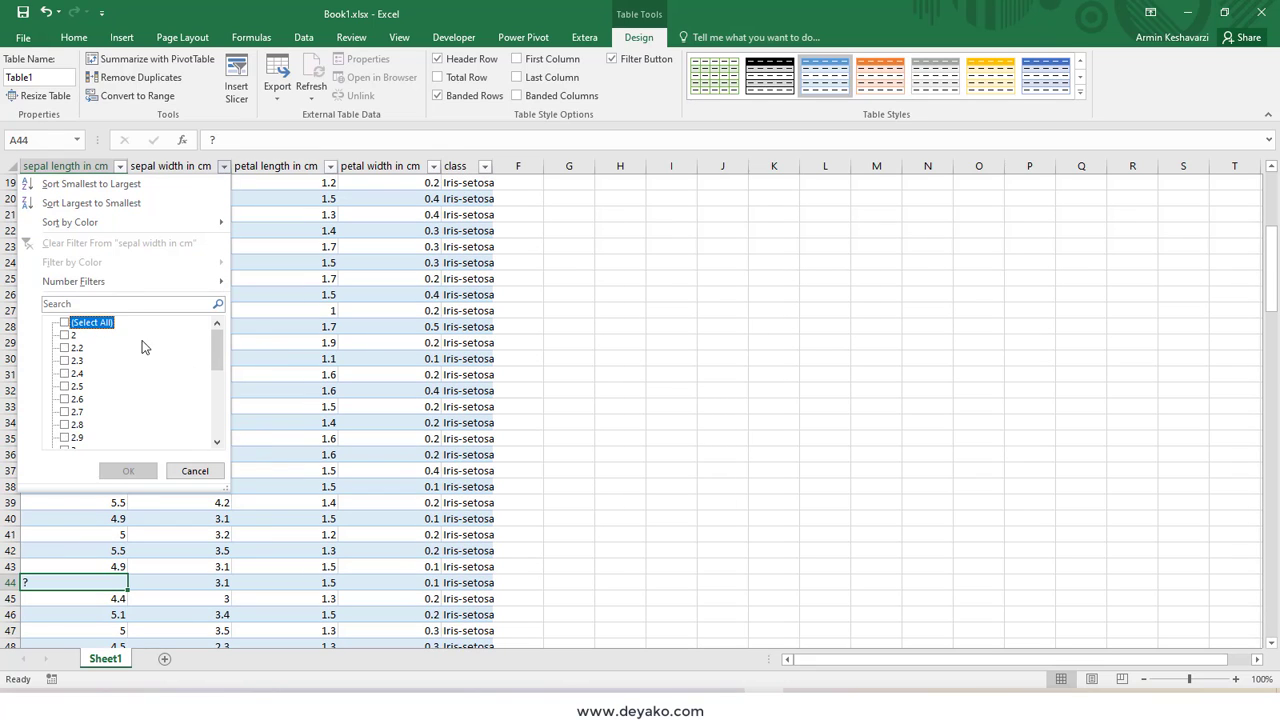
left_click_drag(216, 345, 216, 410)
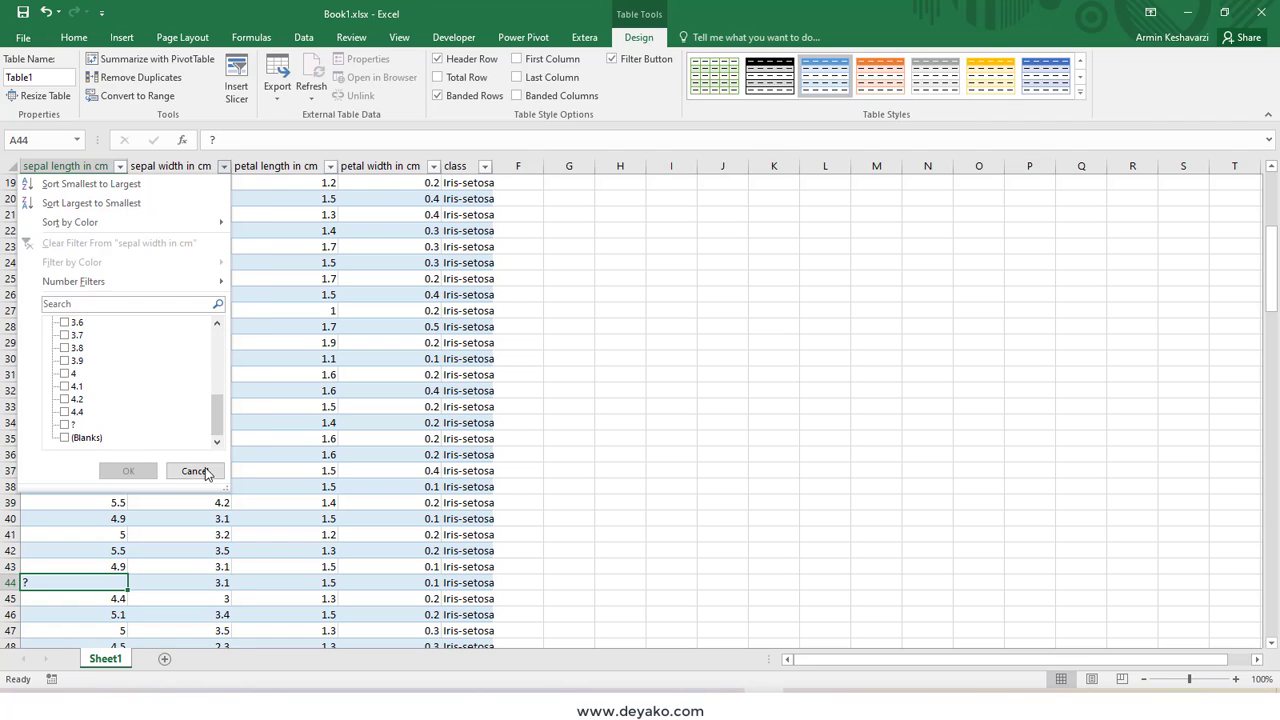
left_click(195, 471)
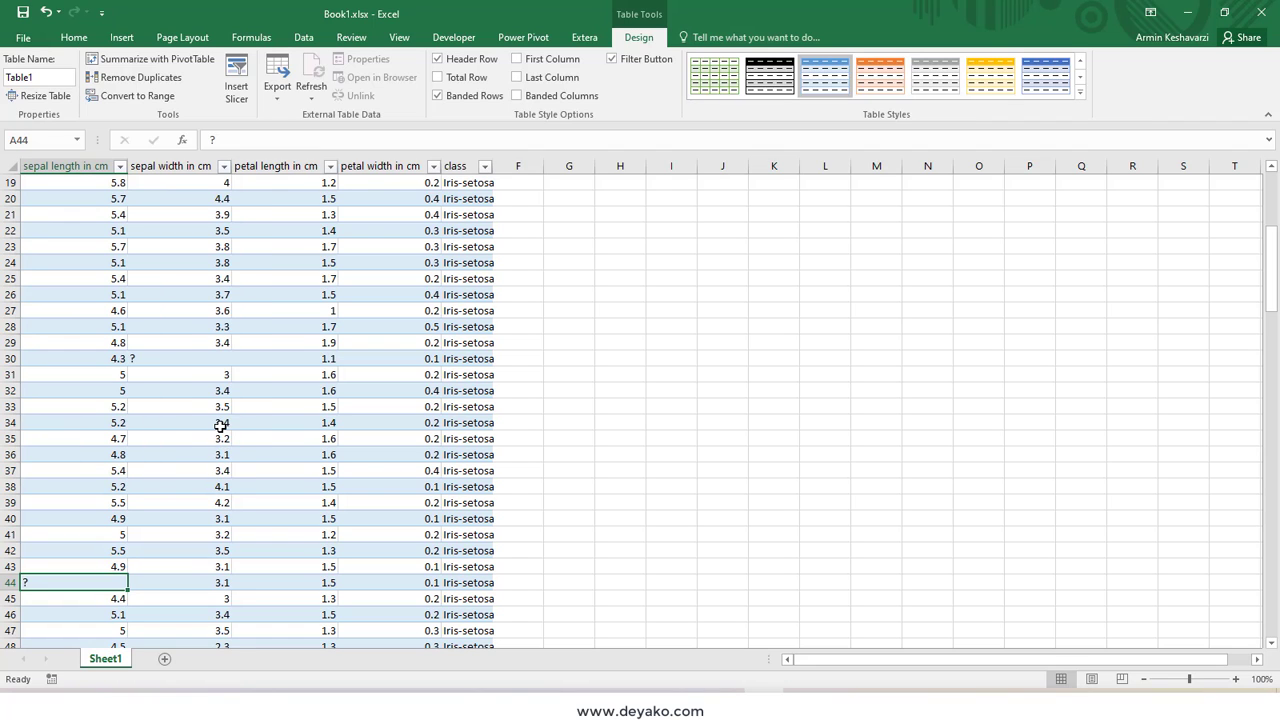
key("ctrl+h")
type("12")
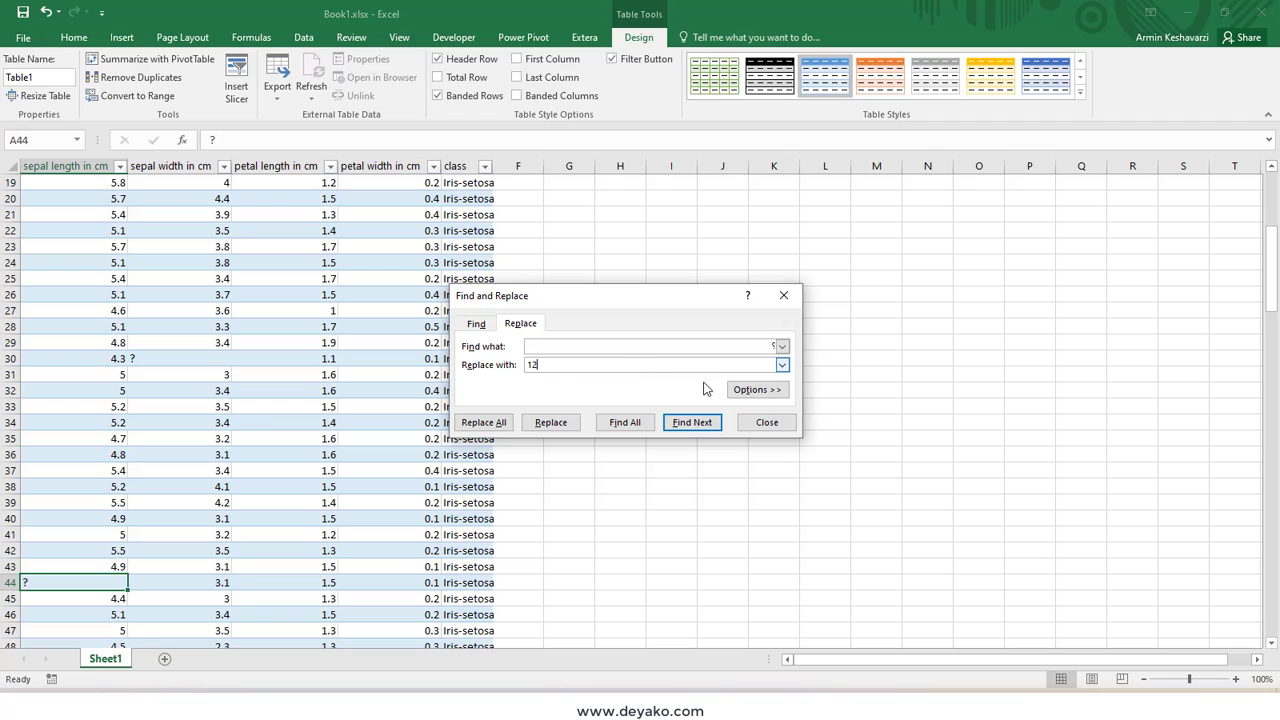
- Expand the Find and Replace options, then close the dialog without replacing any '?' cells
left_click(785, 390)
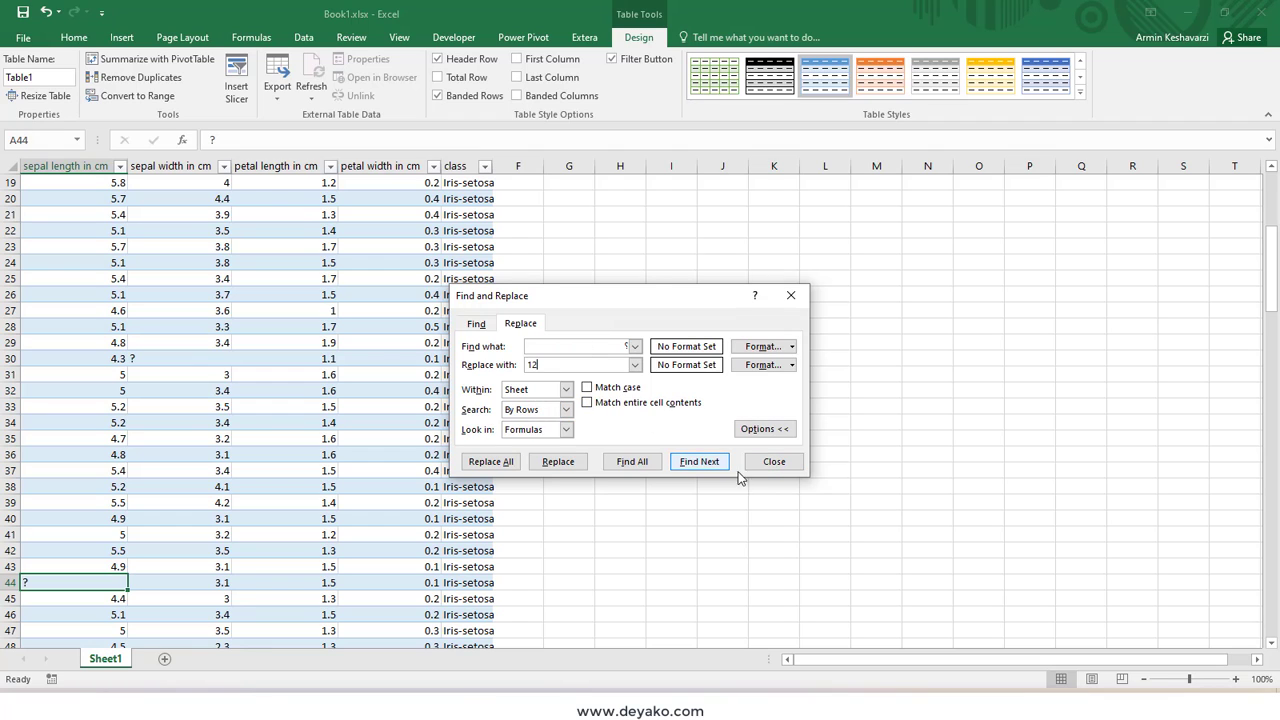
left_click(790, 470)
- Select cell A1 and scroll down and back up through the iris table
scroll(440, 455, "up", 2)
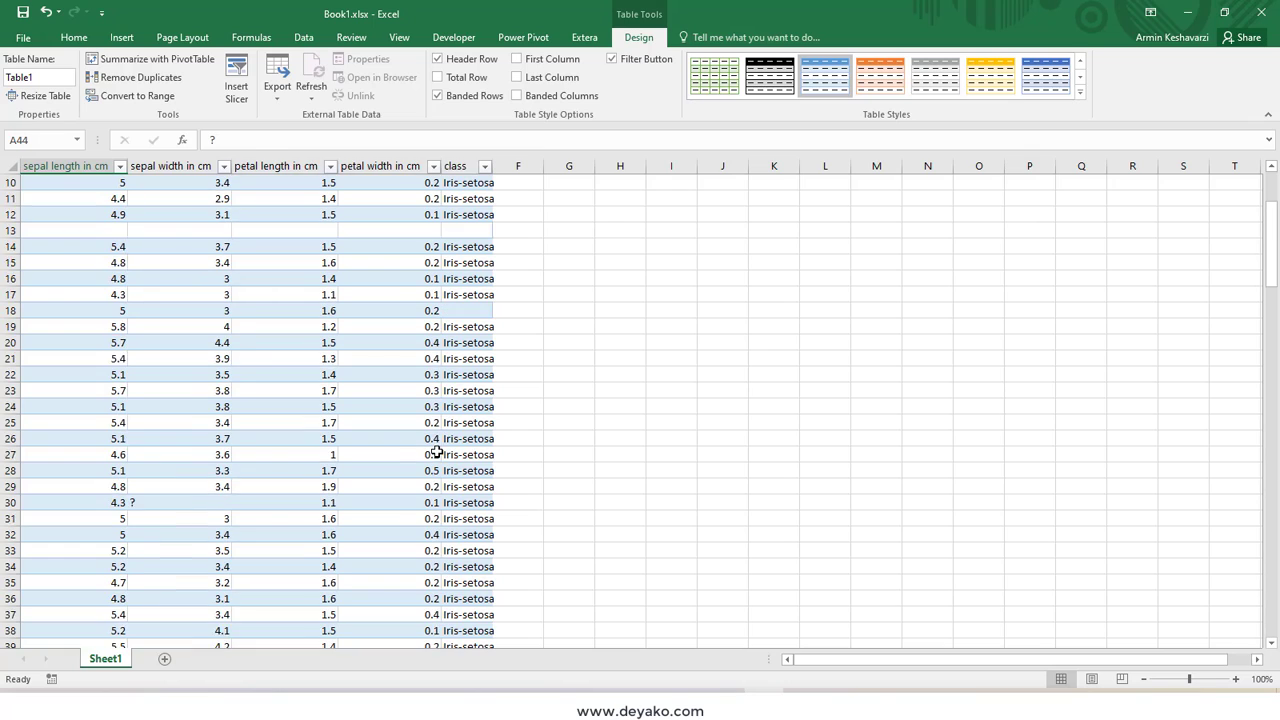
scroll(440, 455, "up", 4)
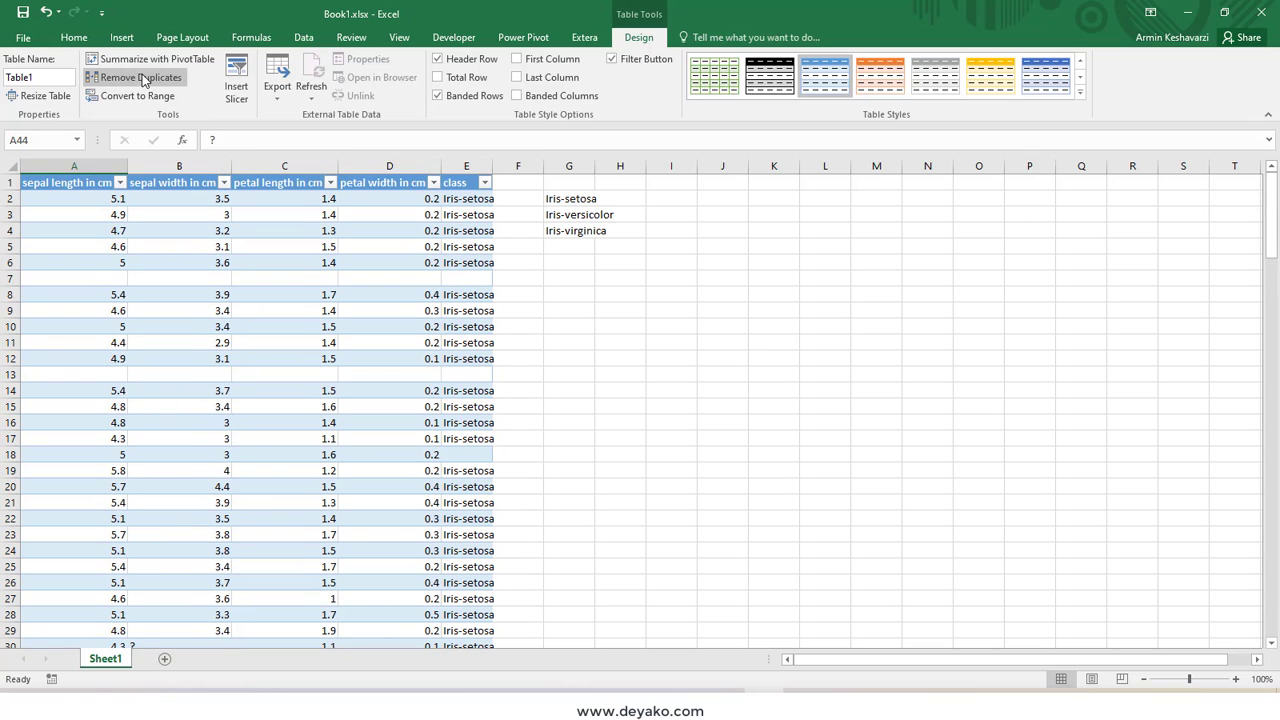
left_click(78, 182)
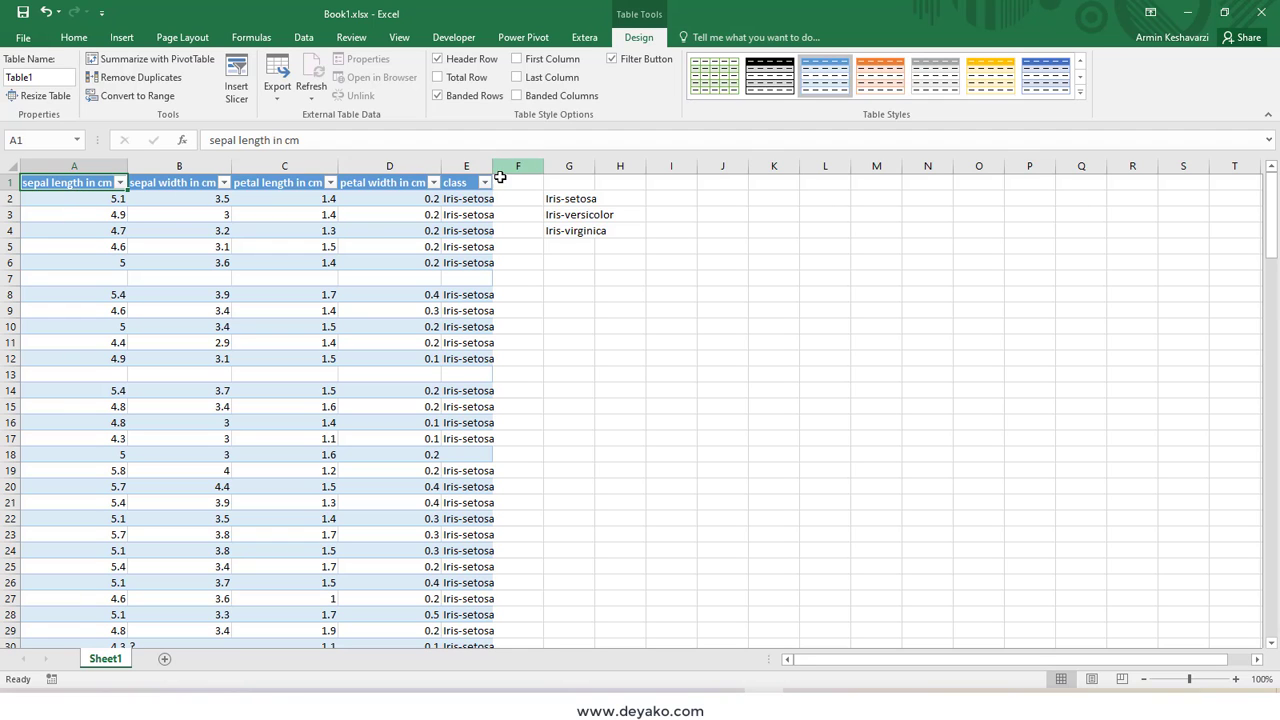
scroll(485, 218, "down", 4)
scroll(483, 240, "down", 9)
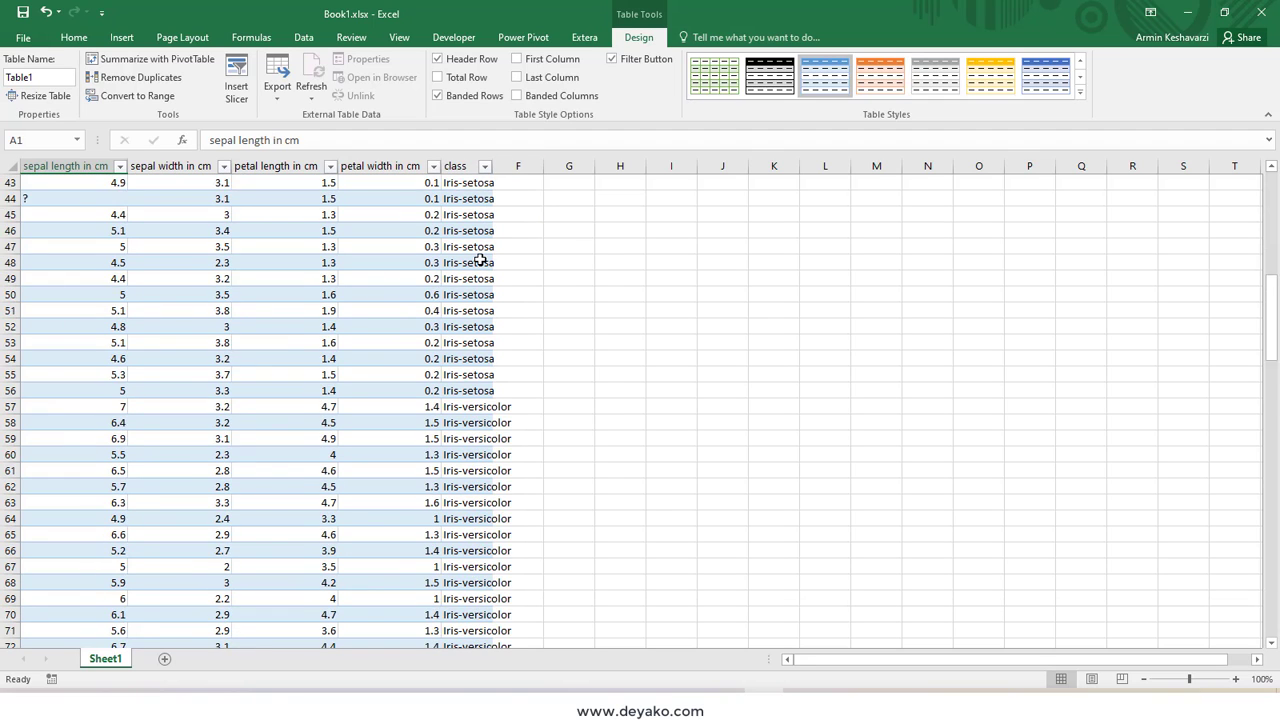
scroll(480, 263, "down", 14)
scroll(480, 263, "down", 10)
scroll(480, 263, "down", 2)
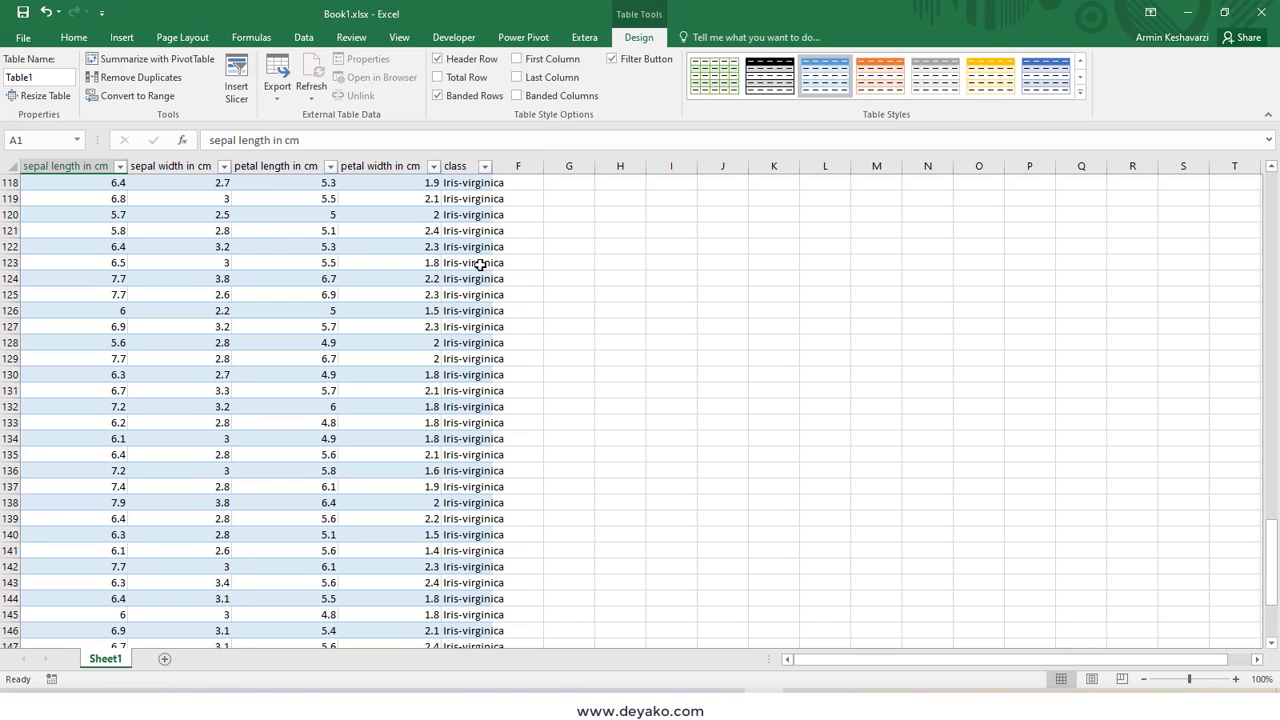
scroll(481, 264, "up", 6)
scroll(481, 264, "up", 6)
scroll(481, 264, "up", 7)
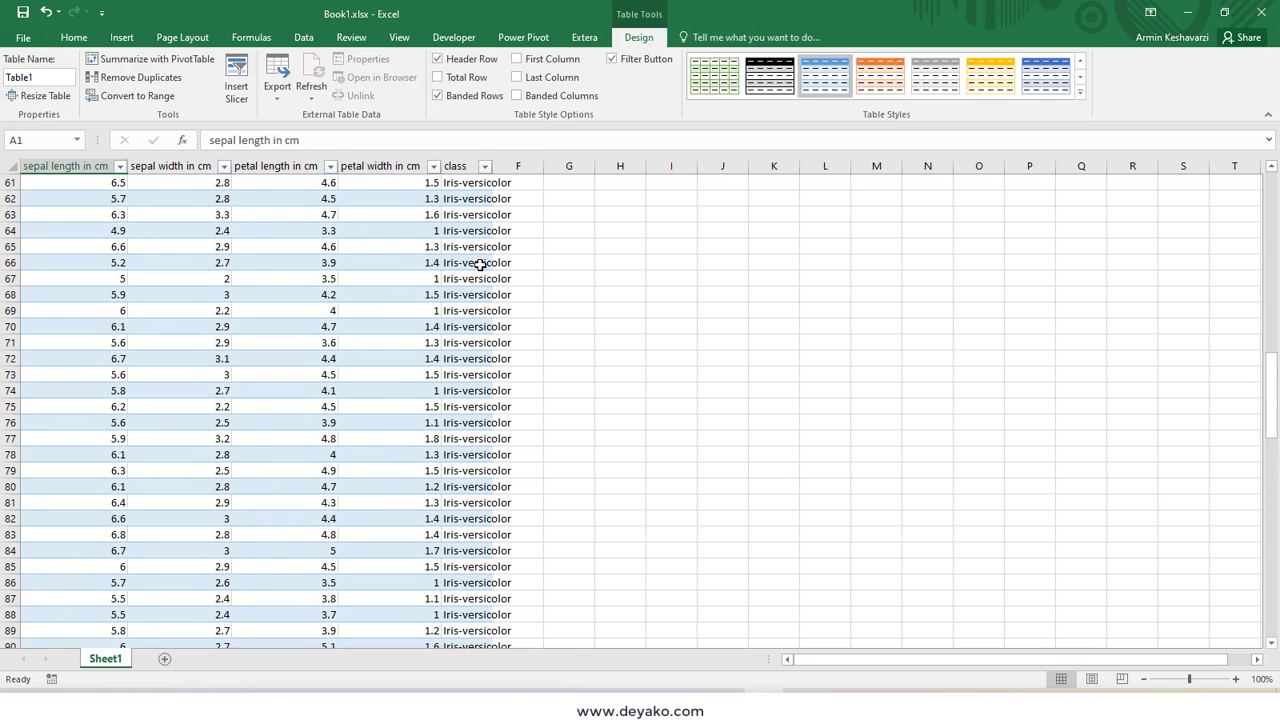
scroll(481, 264, "up", 8)
scroll(481, 264, "up", 6)
scroll(481, 264, "up", 6)
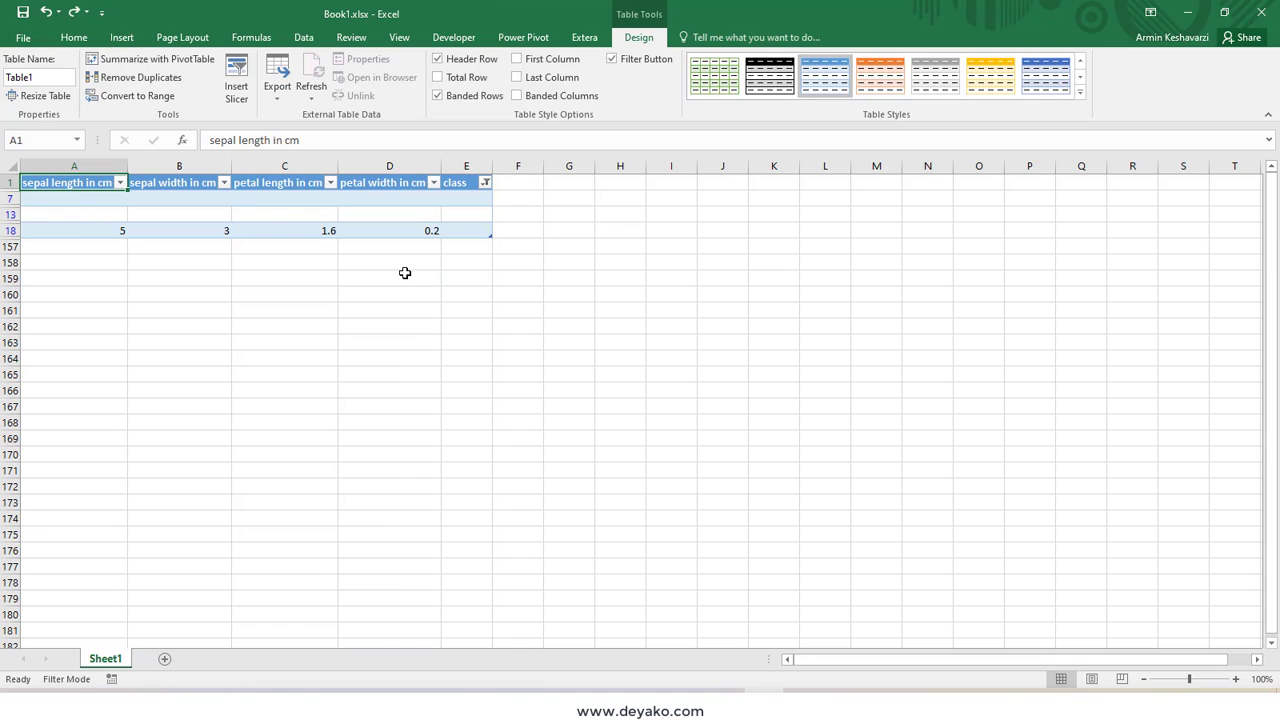
- Undo the table formatting to restore a plain range, then show the Extera tools
key("ctrl+z")
scroll(287, 274, "down", 5)
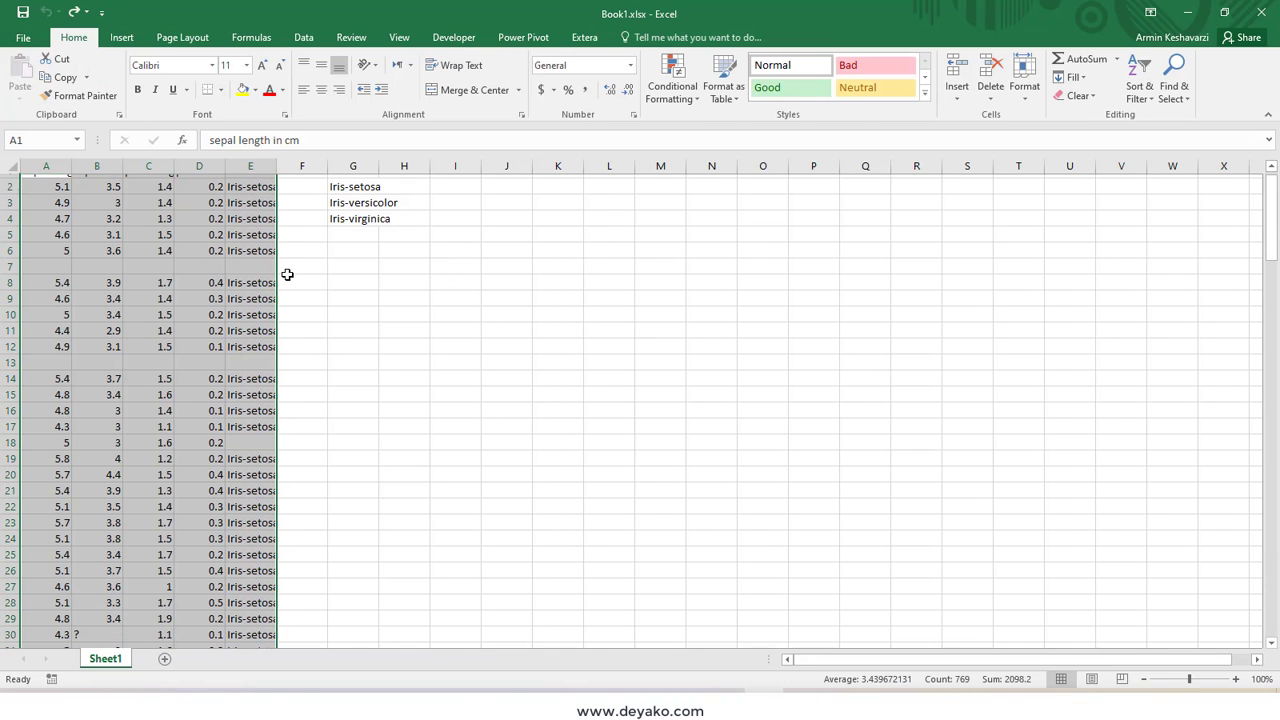
scroll(287, 274, "up", 5)
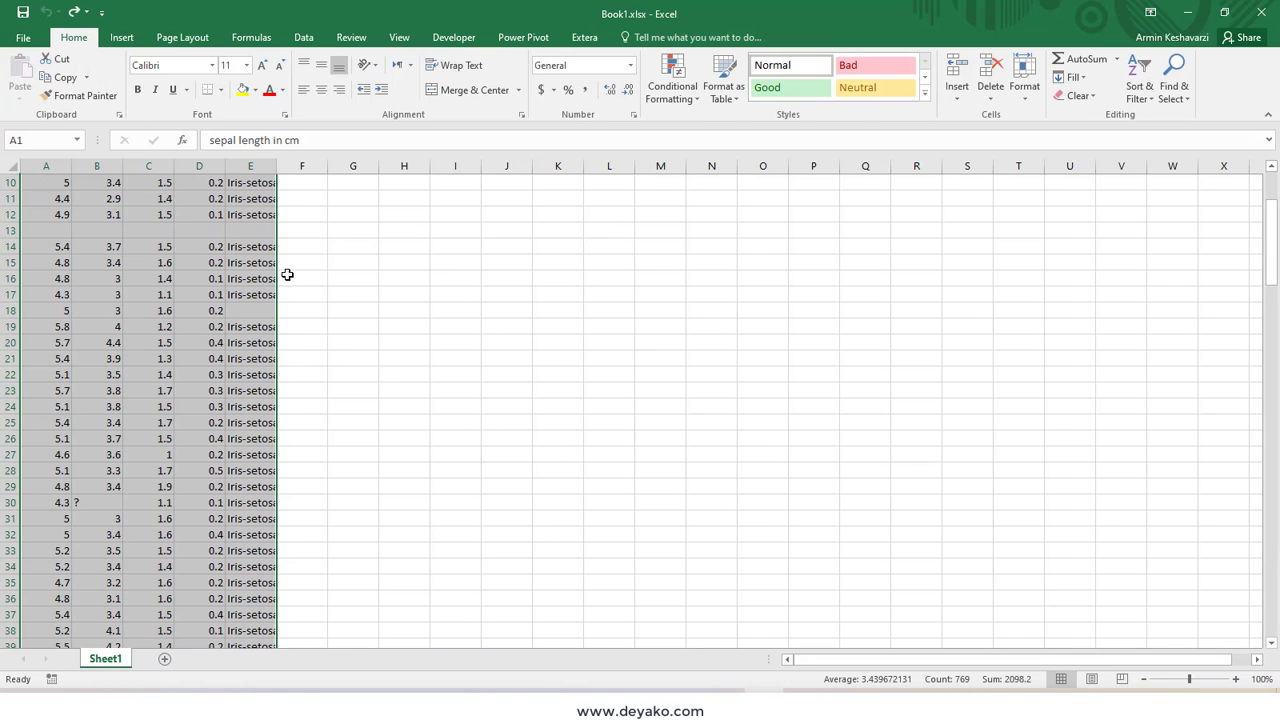
left_click(582, 38)
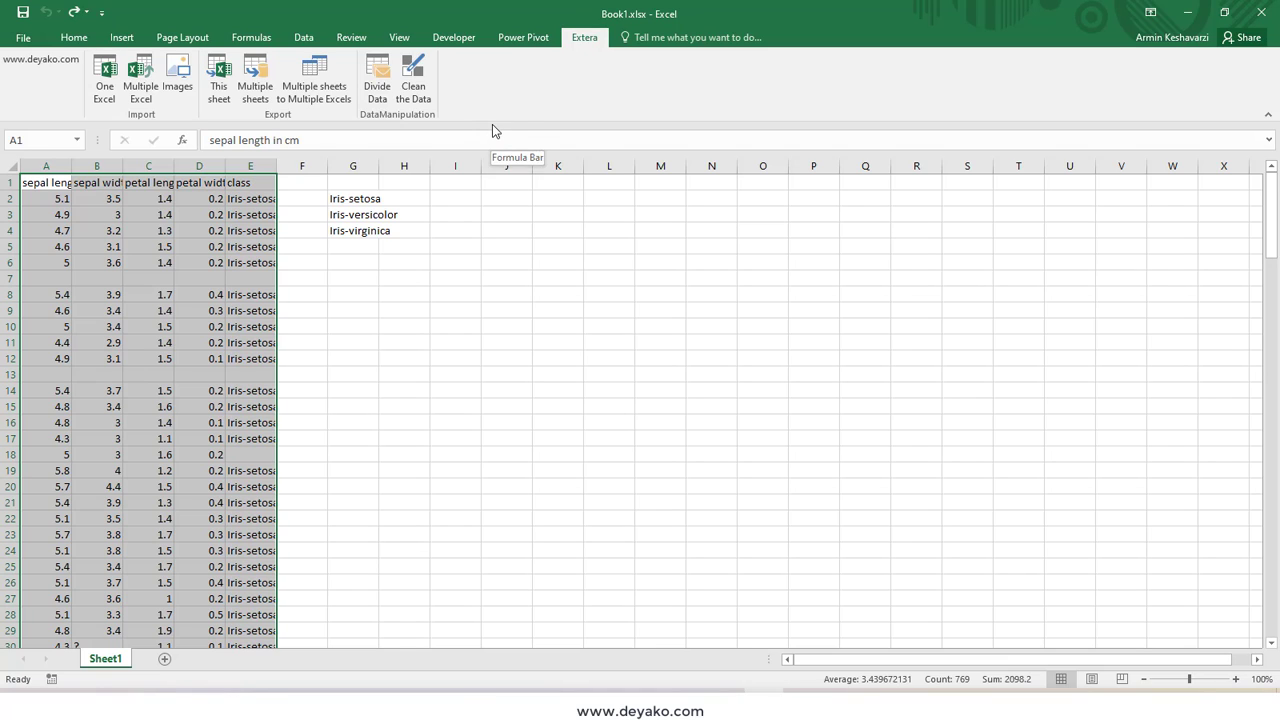
left_click(415, 86)
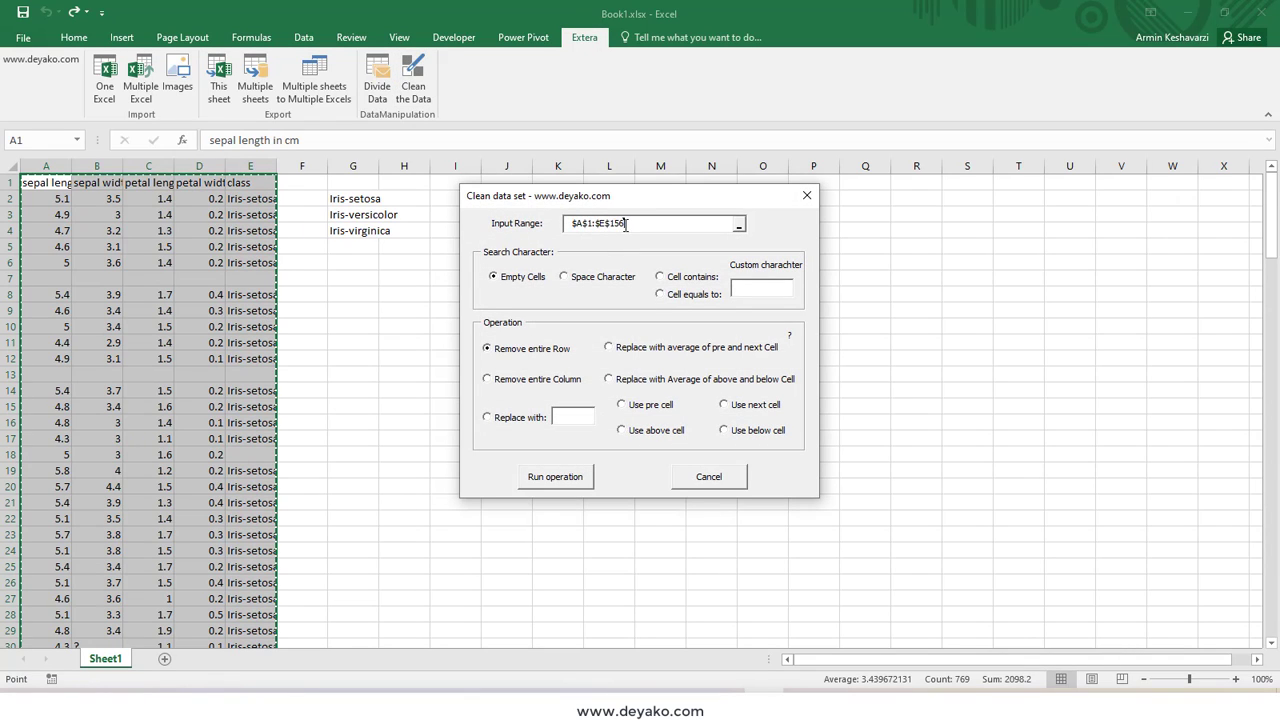
left_click_drag(626, 224, 572, 225)
key("BackSpace")
left_click(53, 182)
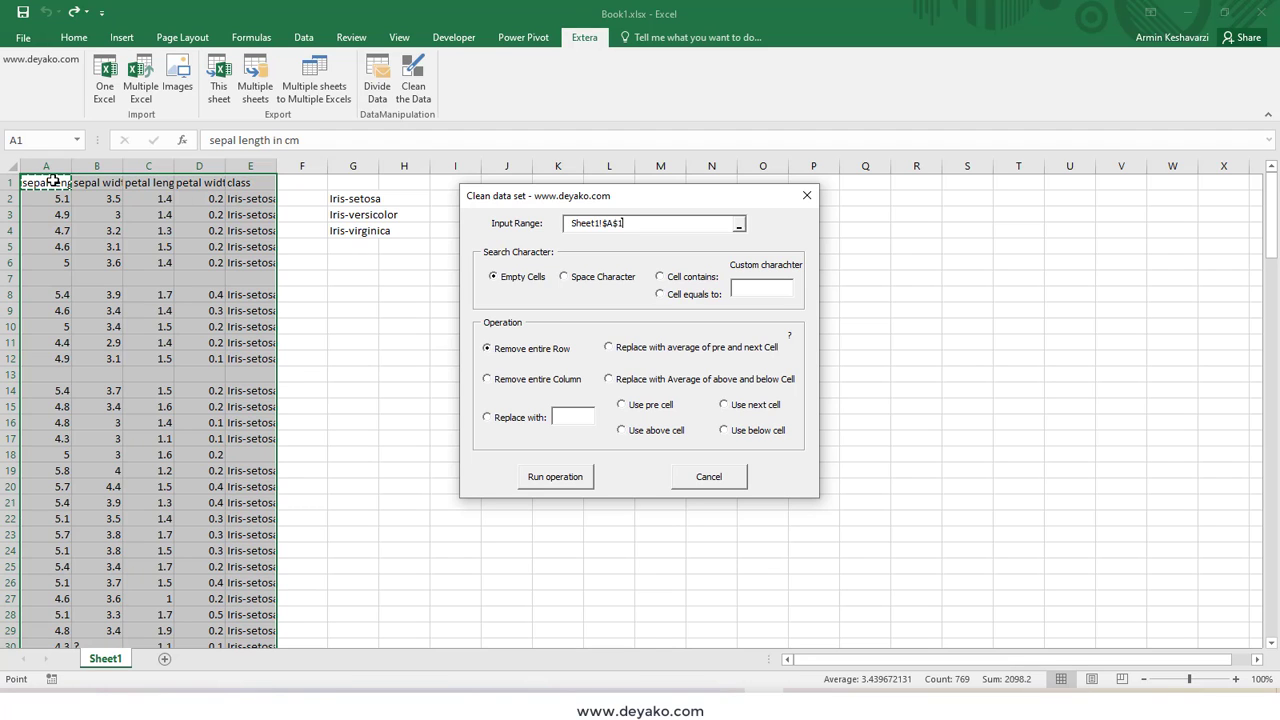
key("ctrl+shift+Right")
key("ctrl+shift+Down")
key("ctrl+shift+Down")
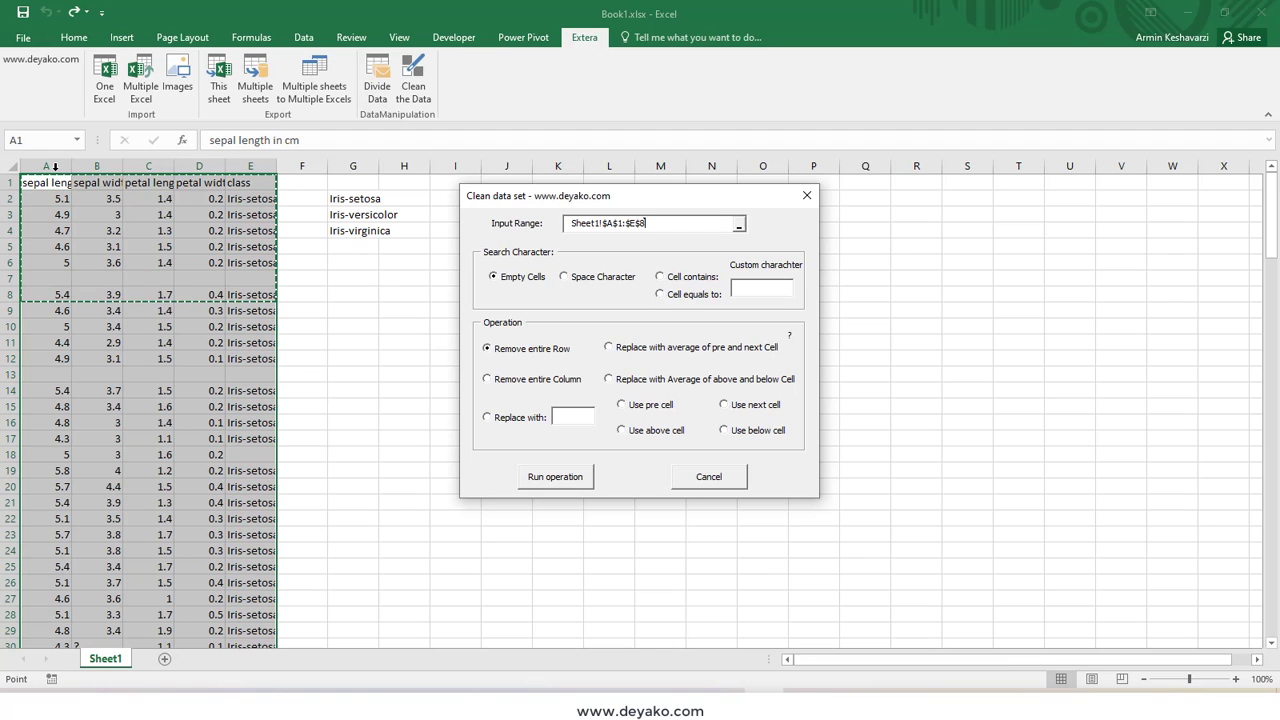
key("ctrl+shift+Down")
key("ctrl+shift+Down")
key("ctrl+shift+Down")
key("ctrl+shift+Down")
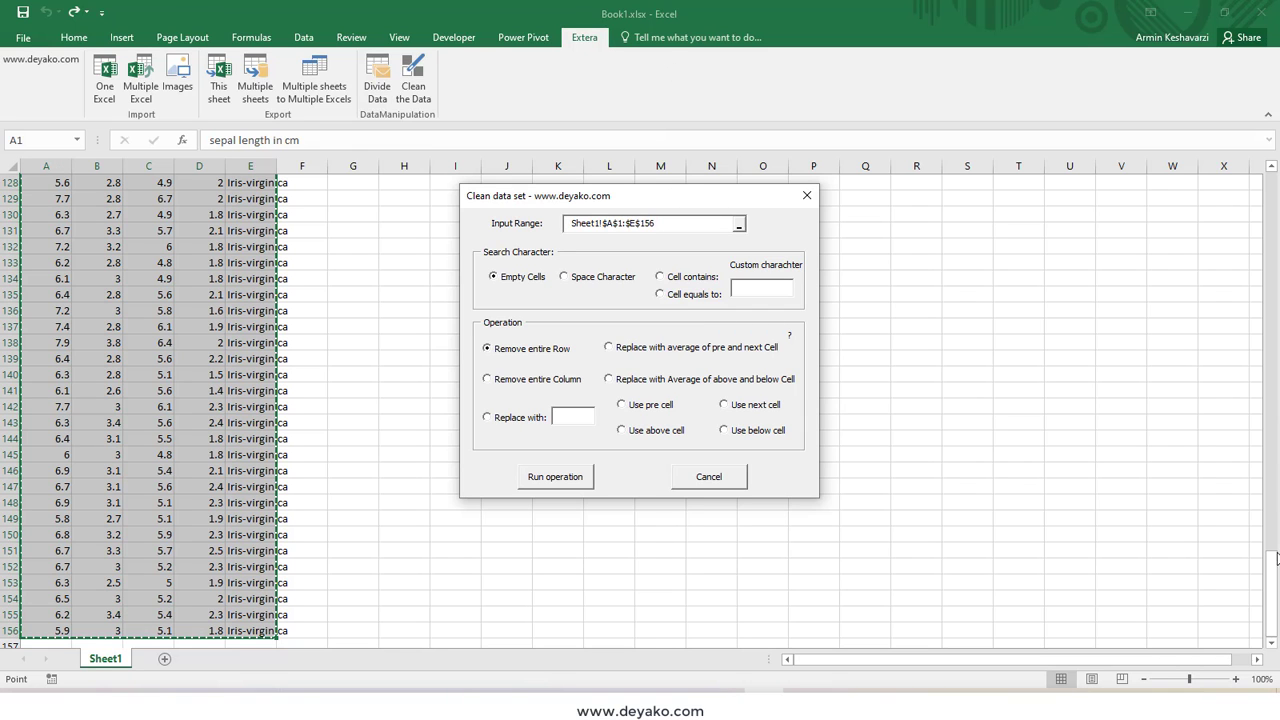
left_click_drag(1274, 558, 1276, 187)
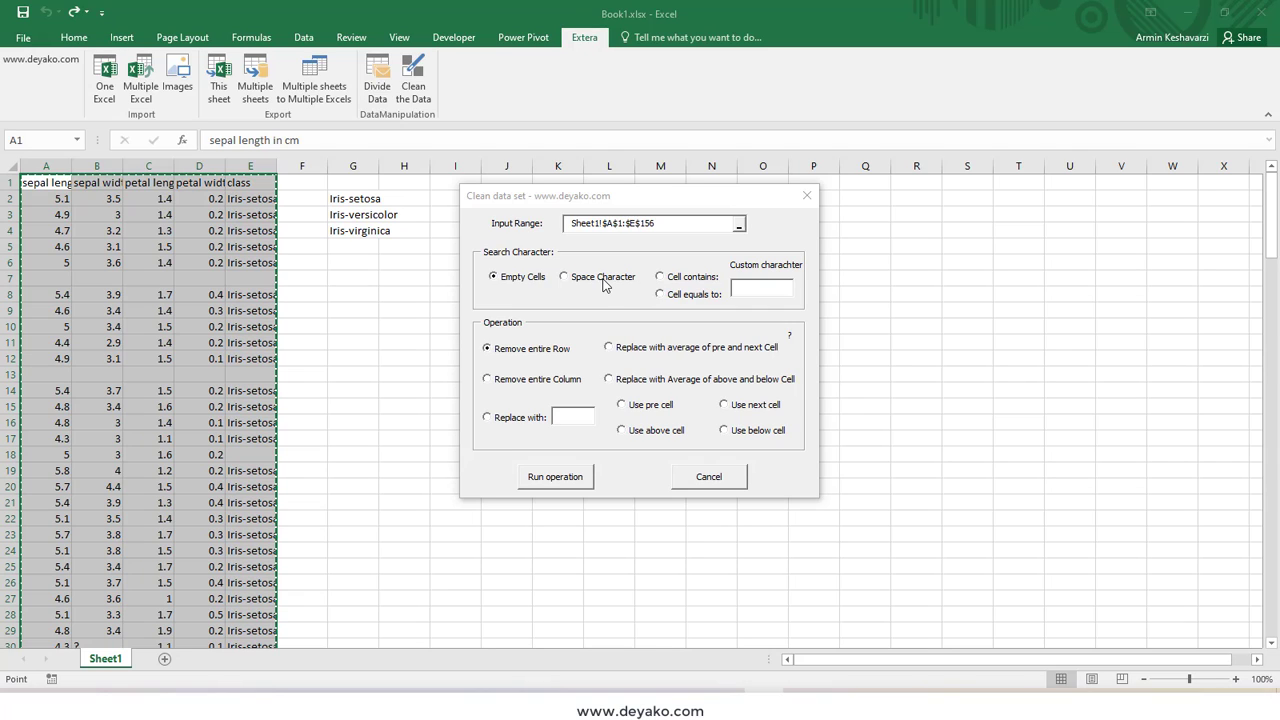
left_click(603, 284)
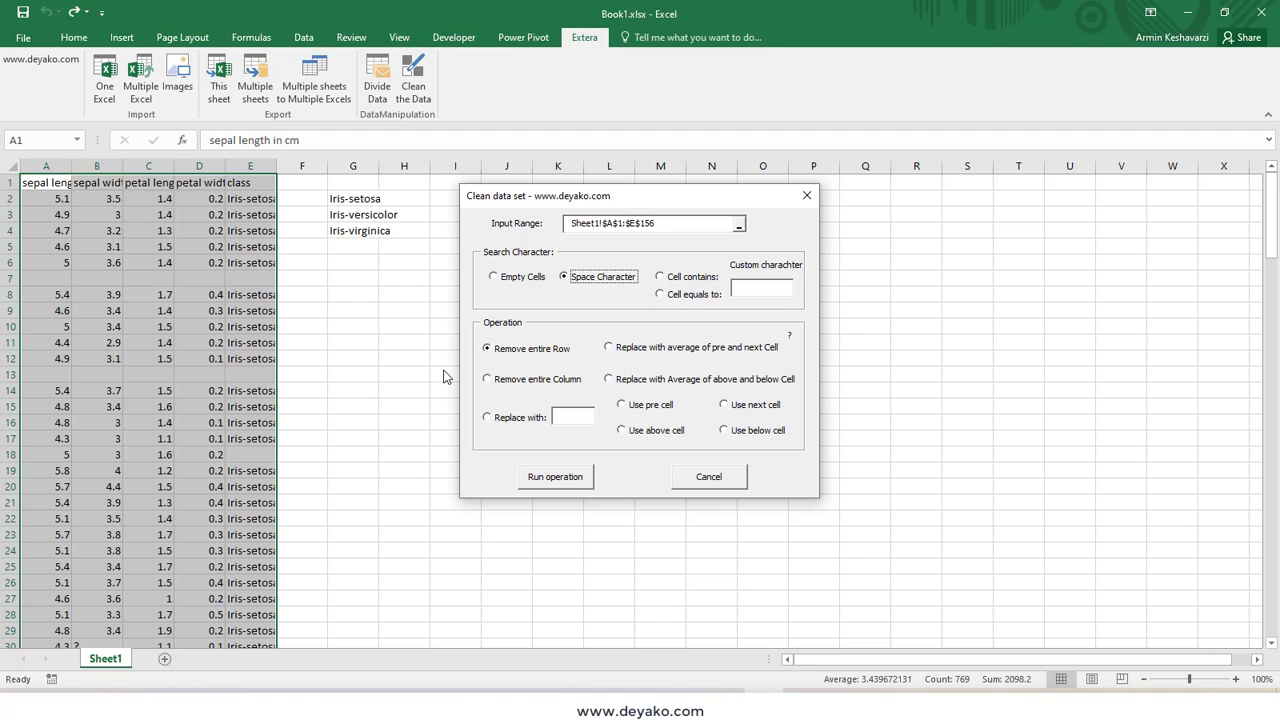
left_click(721, 479)
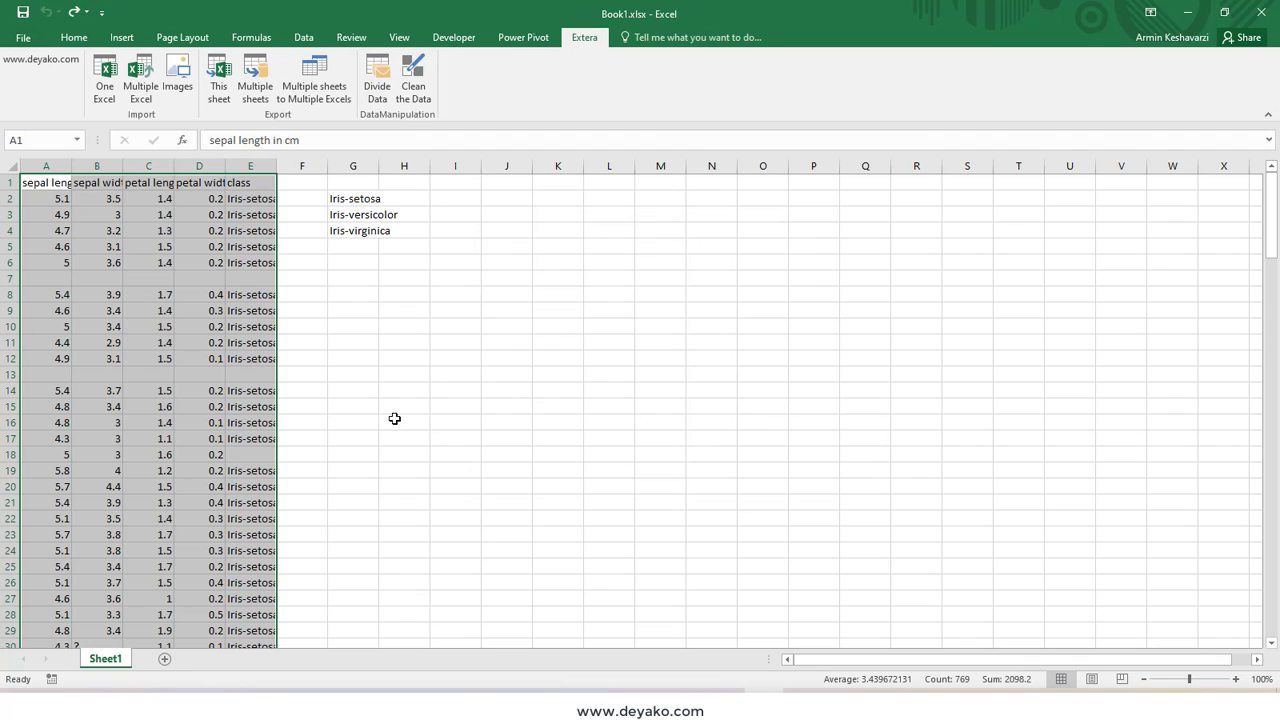
double_click(257, 373)
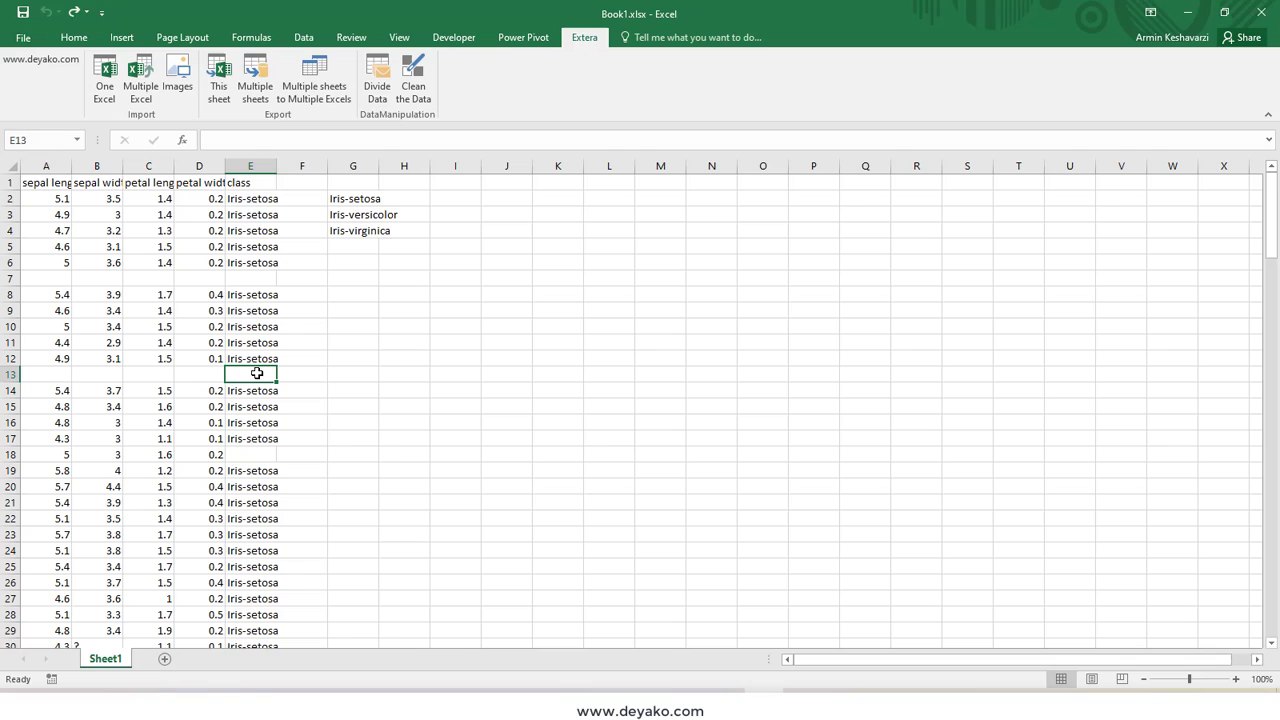
left_click(324, 372)
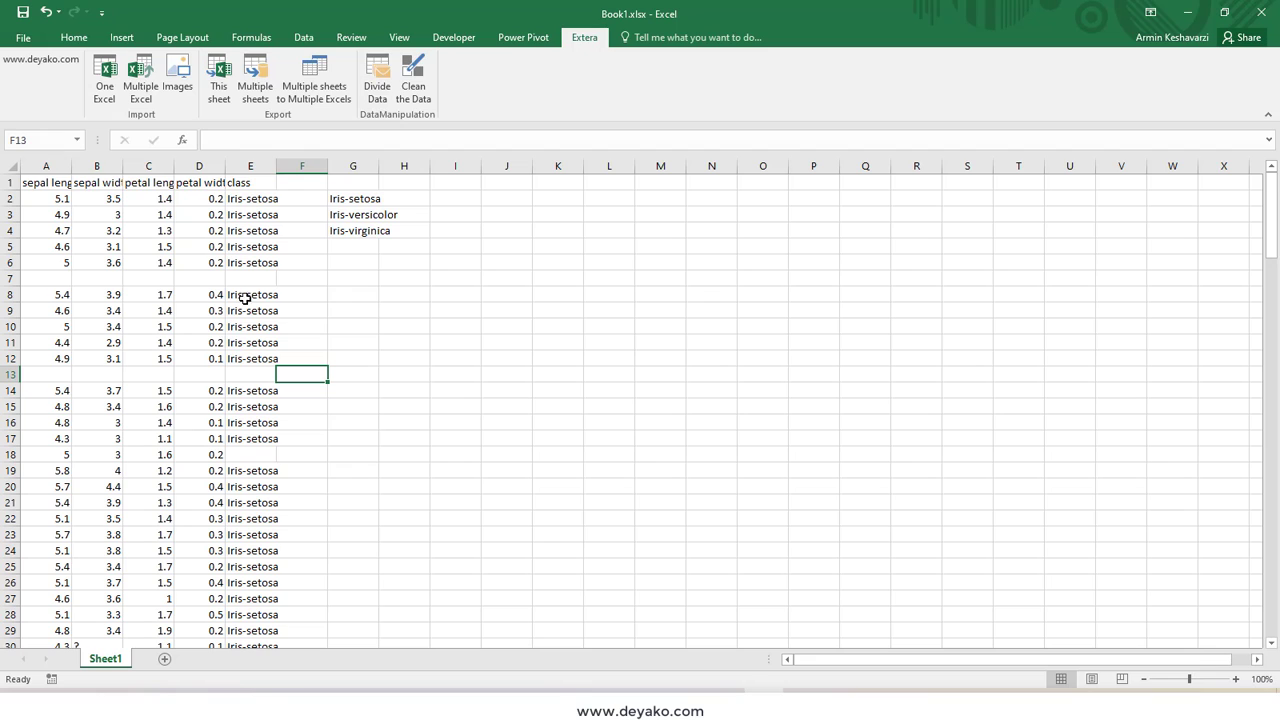
left_click_drag(190, 376, 73, 379)
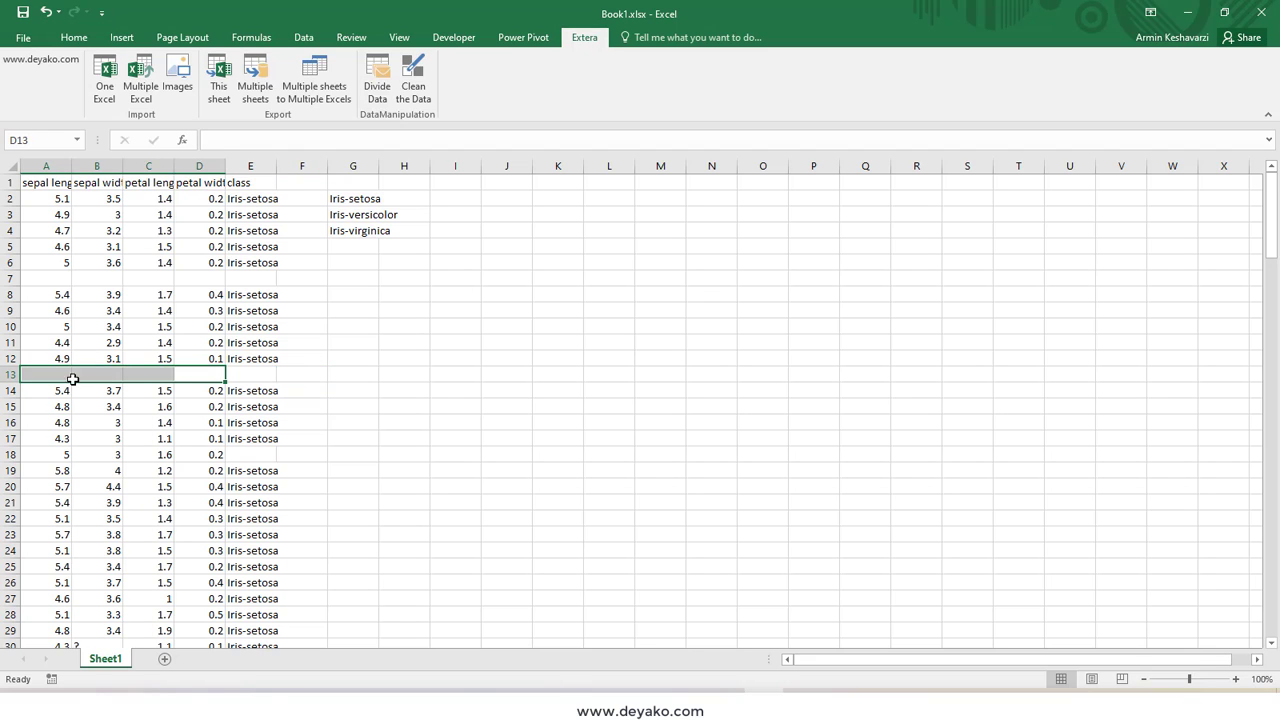
left_click(232, 375)
left_click(199, 139)
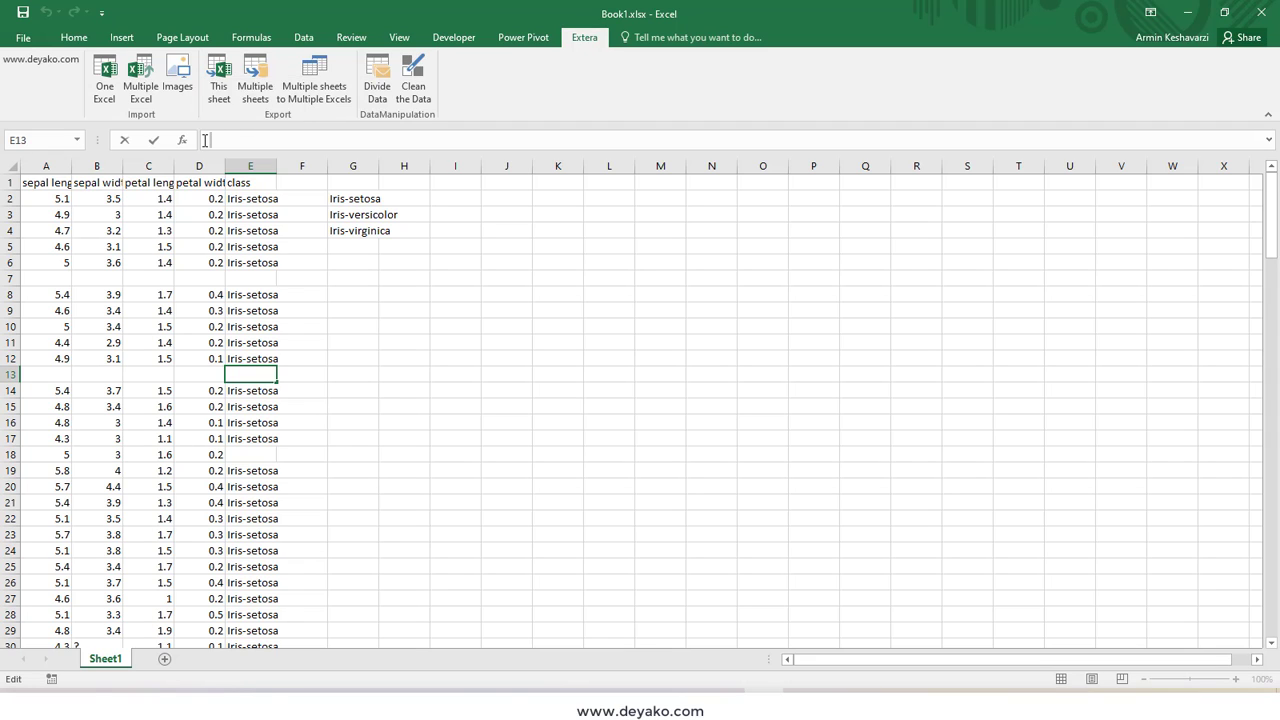
left_click(195, 376)
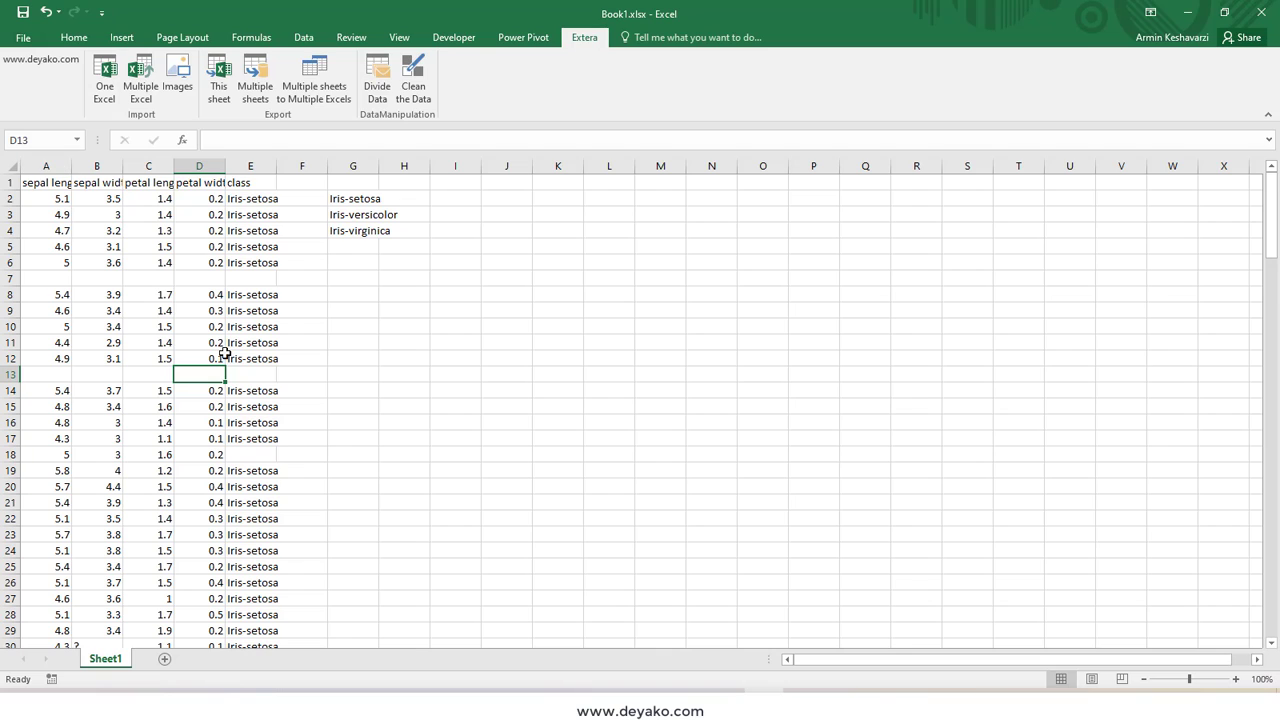
left_click(246, 368)
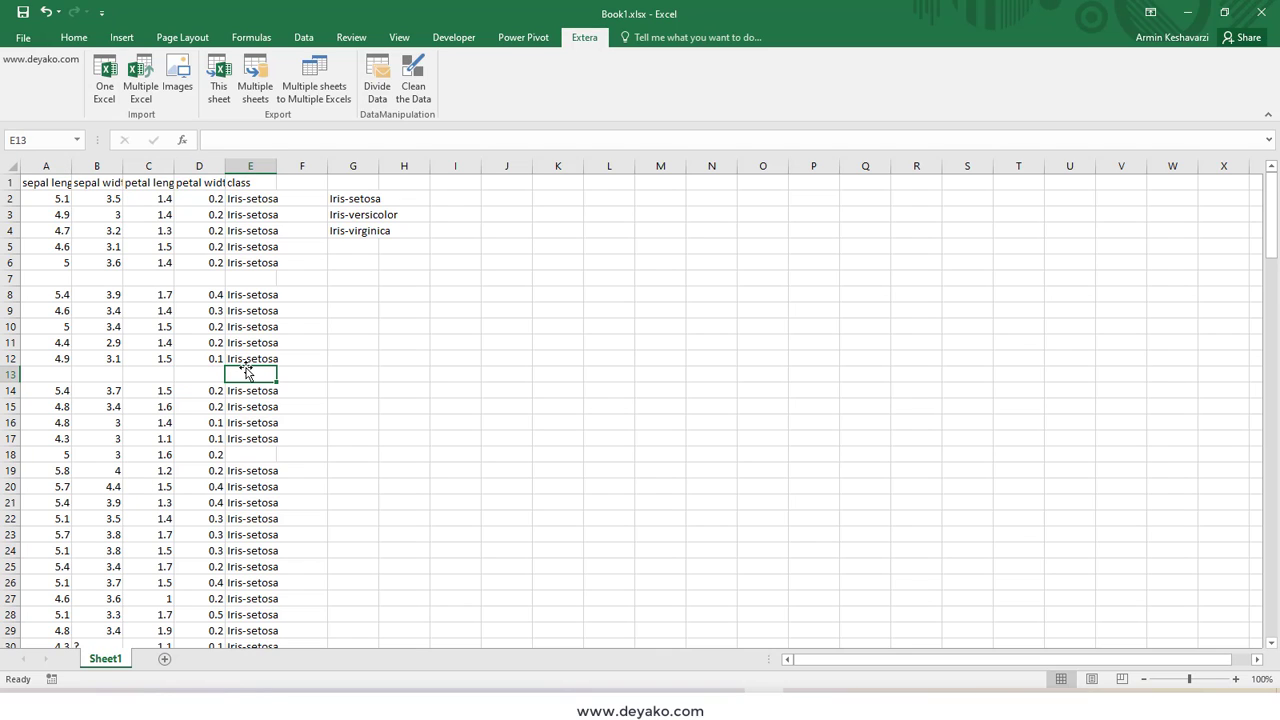
- Select the iris data A1:E156 and open Extera's Clean the Data dialog
left_click(52, 179)
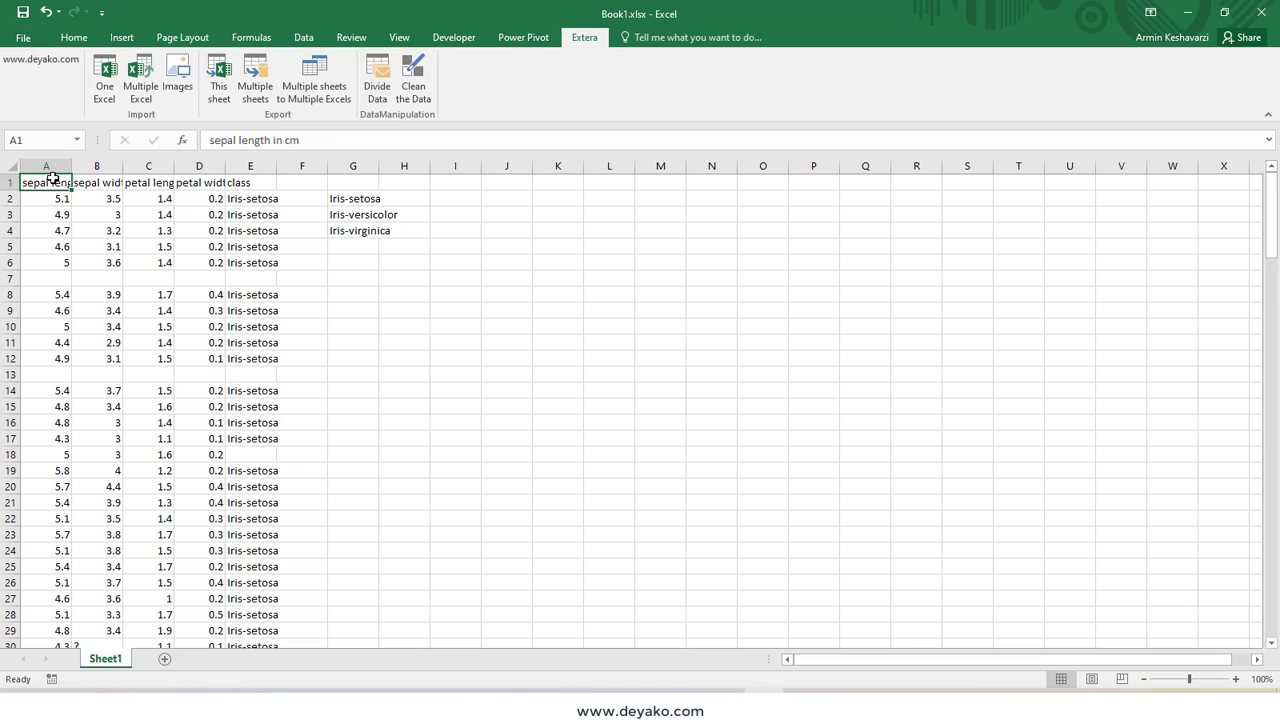
key("ctrl+a")
key("ctrl+shift+End")
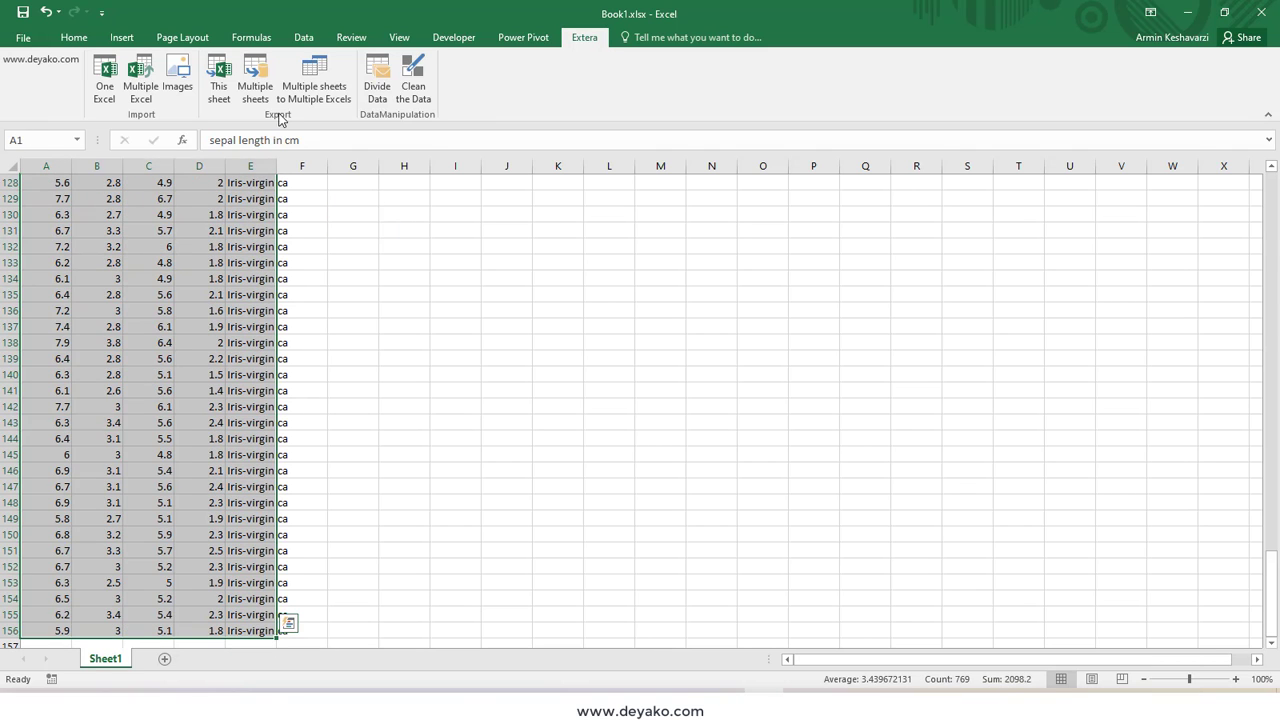
left_click(424, 98)
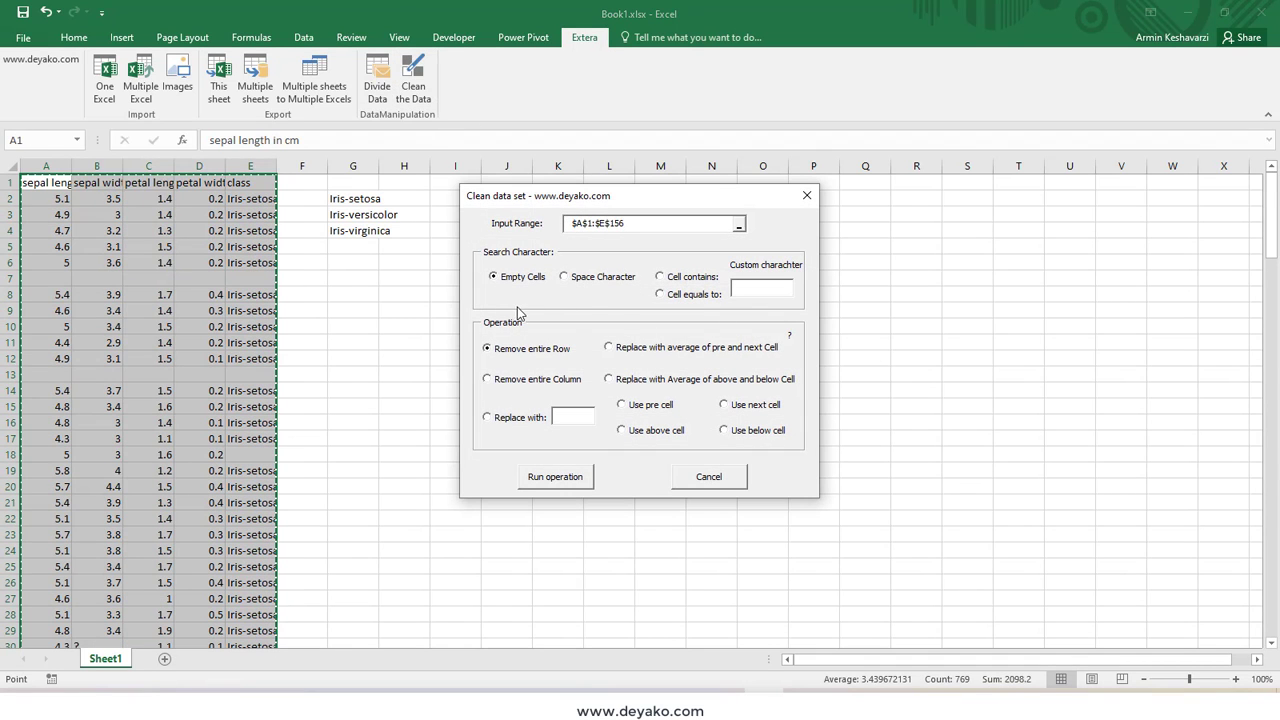
- Choose the 'Cell contains' option and put the cursor in the Custom character box
left_click(686, 278)
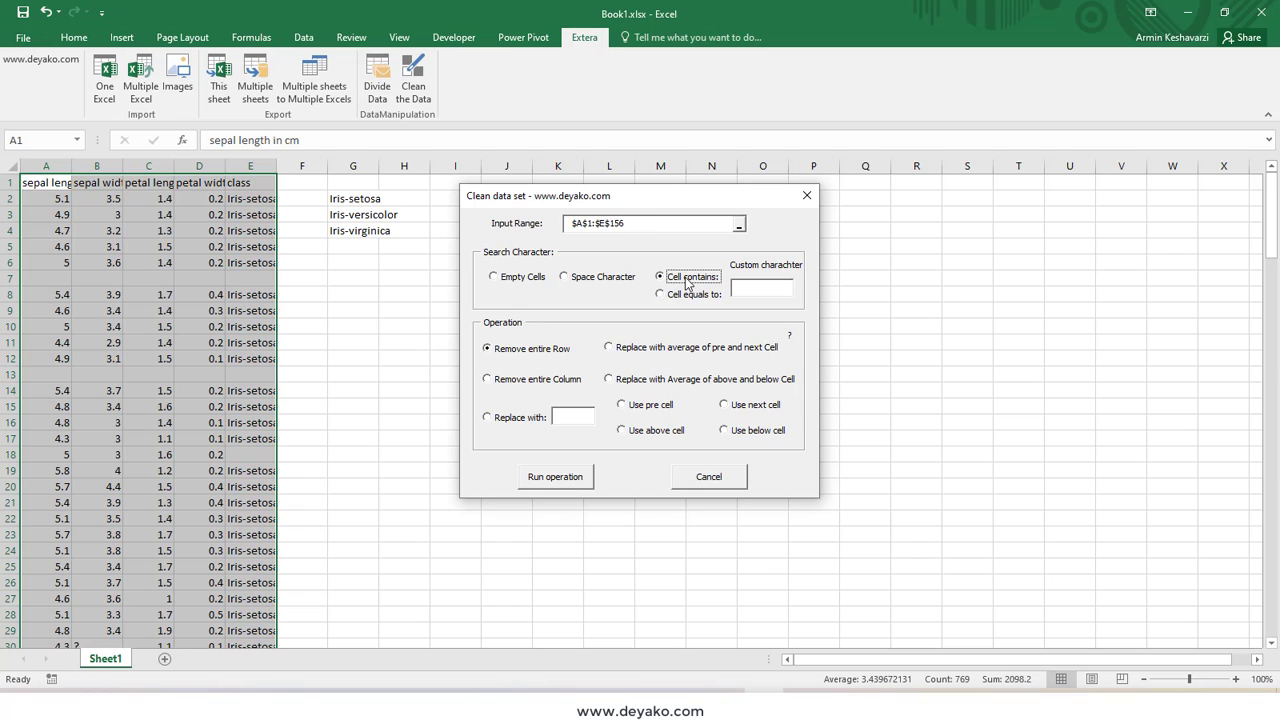
left_click(768, 287)
- Switch between 'Cell equals to' and 'Cell contains' for the custom character match
left_click(660, 296)
left_click(742, 288)
key("shift+Tab")
key("Up")
left_click(741, 287)
left_click(662, 298)
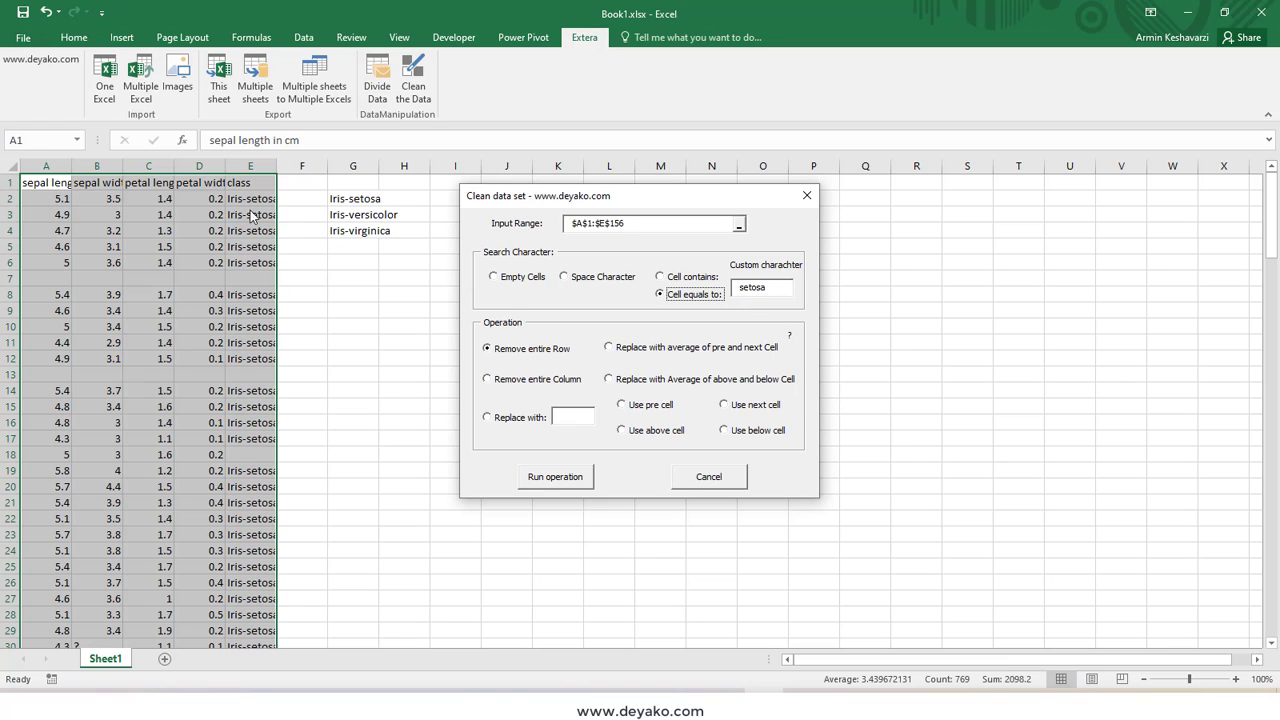
- Delete 'setosa' from the character box and set Empty Cells with Remove entire Row
left_click(741, 290)
double_click(766, 288)
key("Delete")
left_click(494, 276)
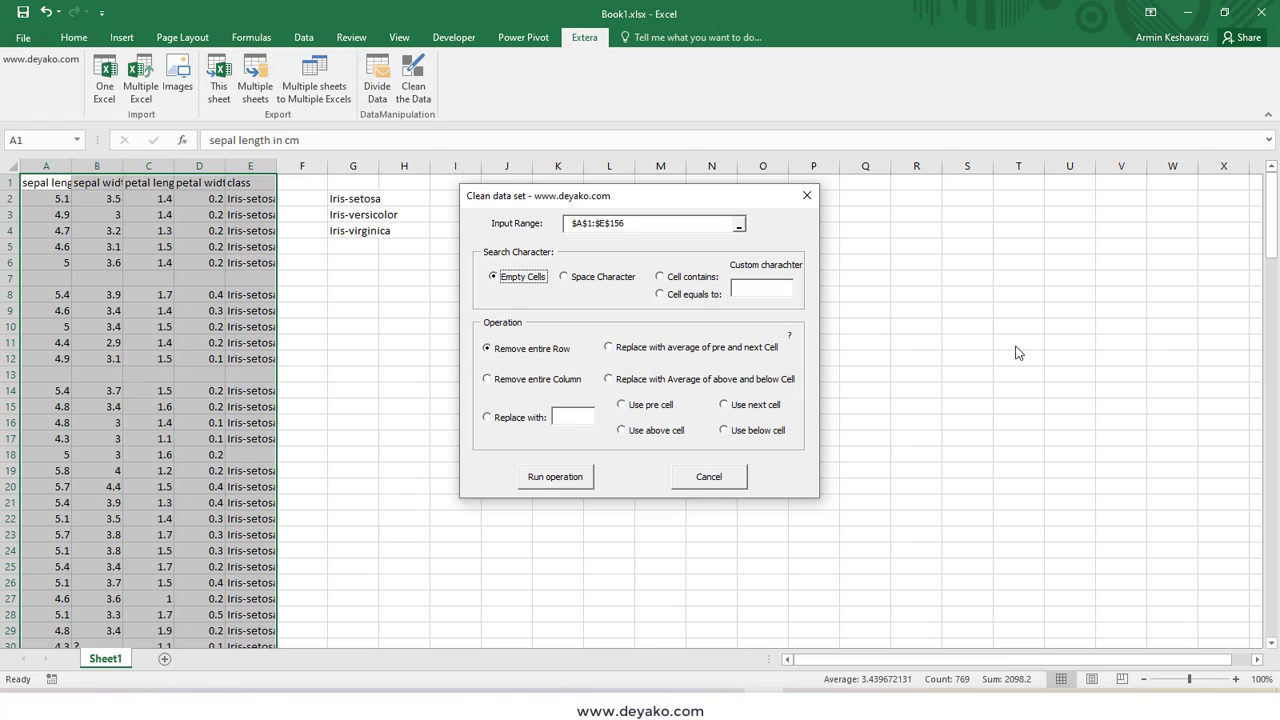
left_click(547, 383)
left_click(535, 349)
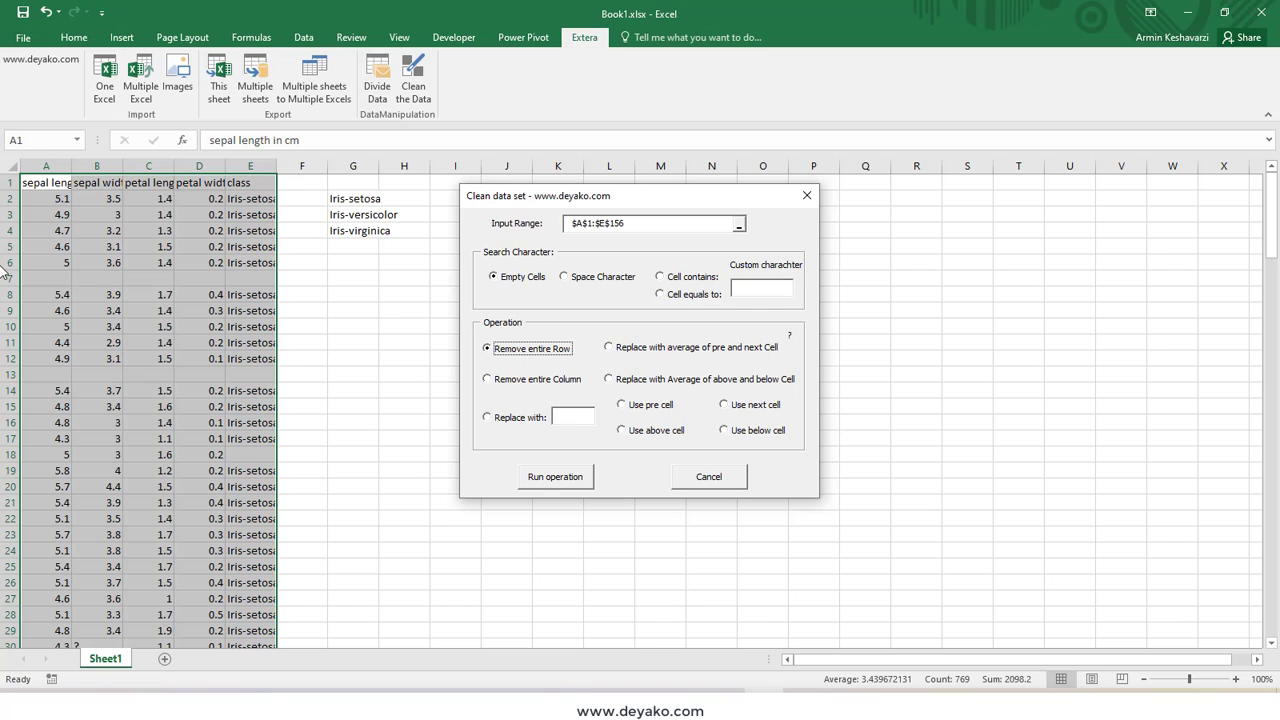
- Run the empty-cell cleanup, which deletes the 4 matched rows, and dismiss the report
left_click(582, 480)
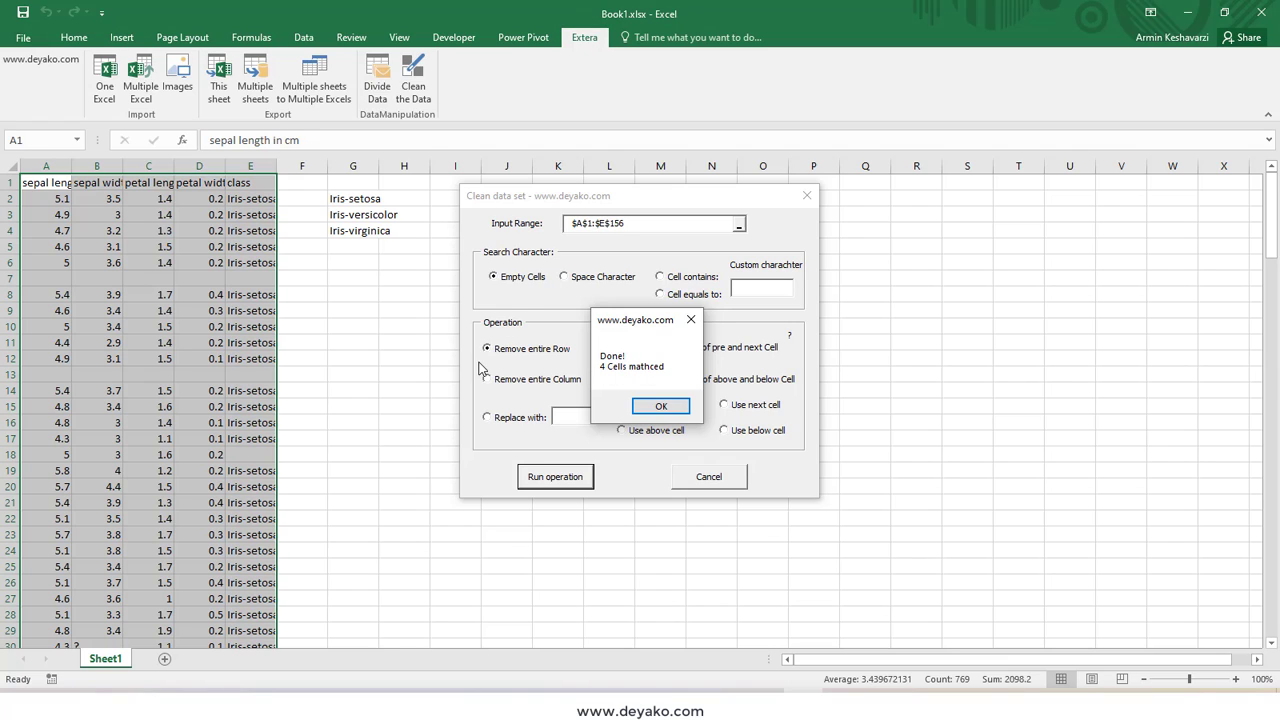
left_click(660, 406)
- Check the remaining '?' values in cells B27 and A41 of the table
scroll(229, 306, "down", 3)
scroll(223, 329, "down", 8)
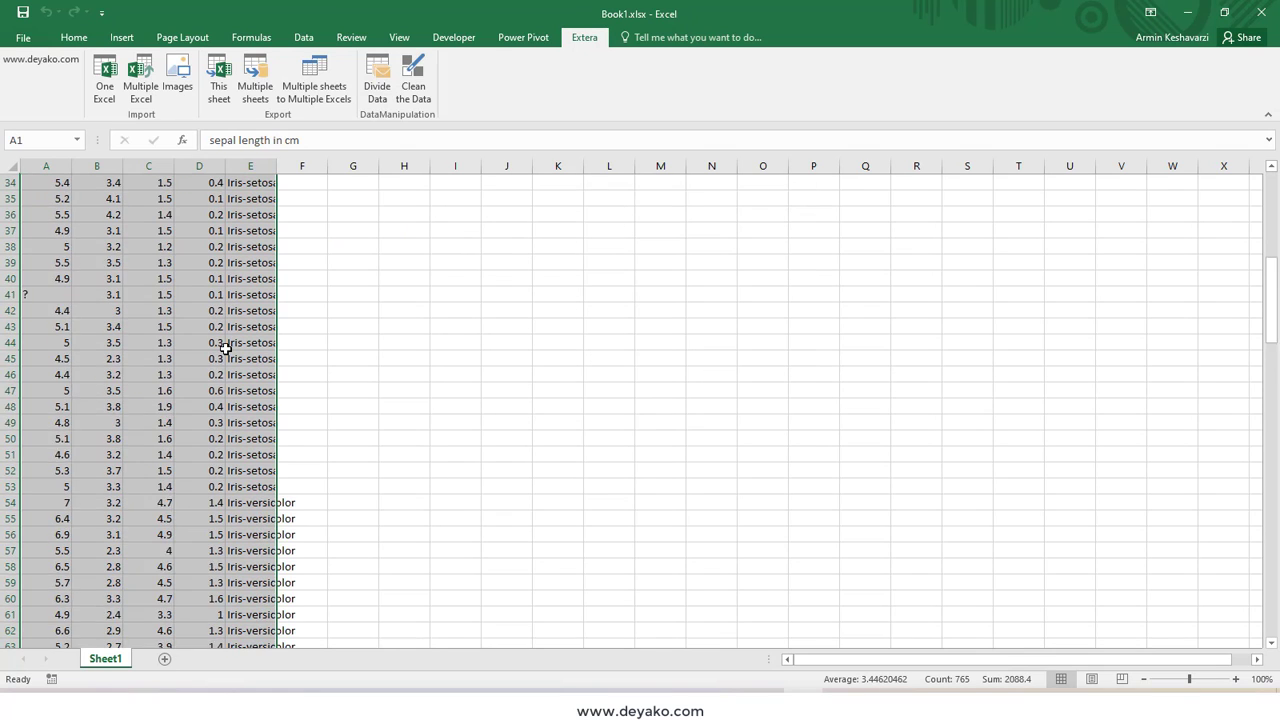
scroll(227, 347, "down", 9)
scroll(227, 347, "down", 9)
scroll(227, 347, "down", 8)
scroll(227, 350, "down", 7)
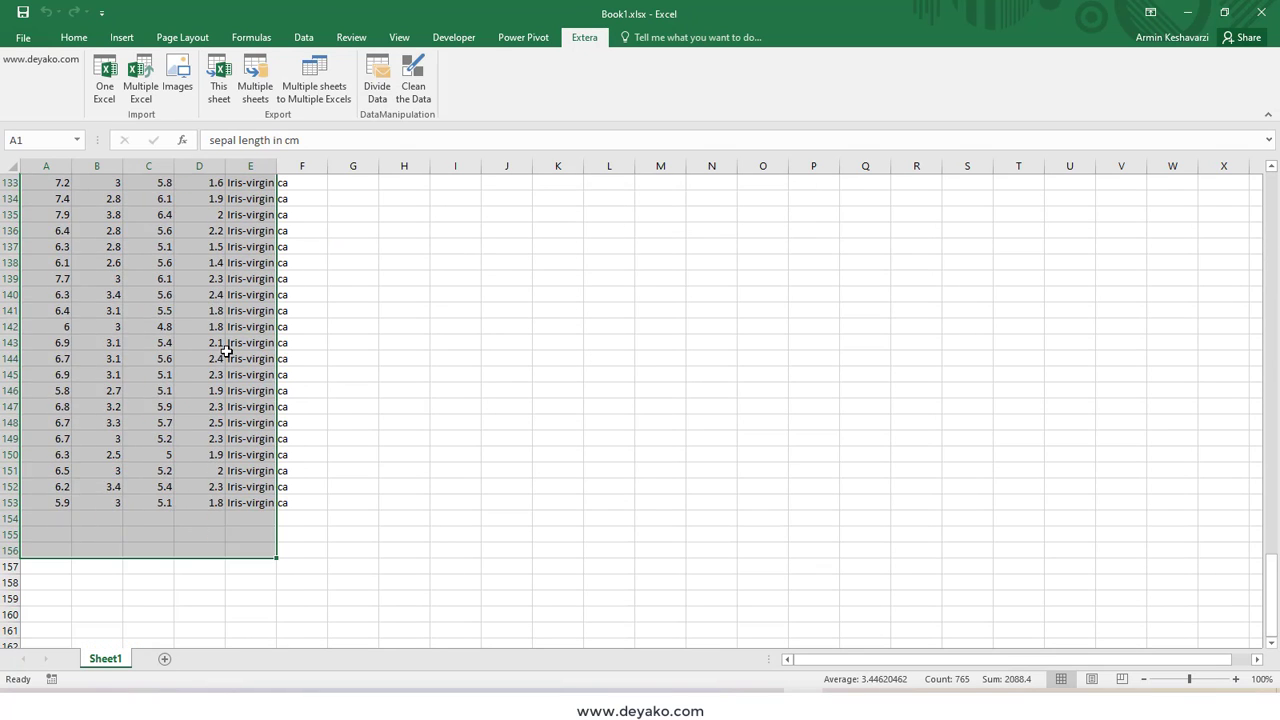
scroll(227, 350, "down", 3)
scroll(227, 350, "up", 8)
scroll(227, 350, "up", 10)
scroll(227, 350, "up", 9)
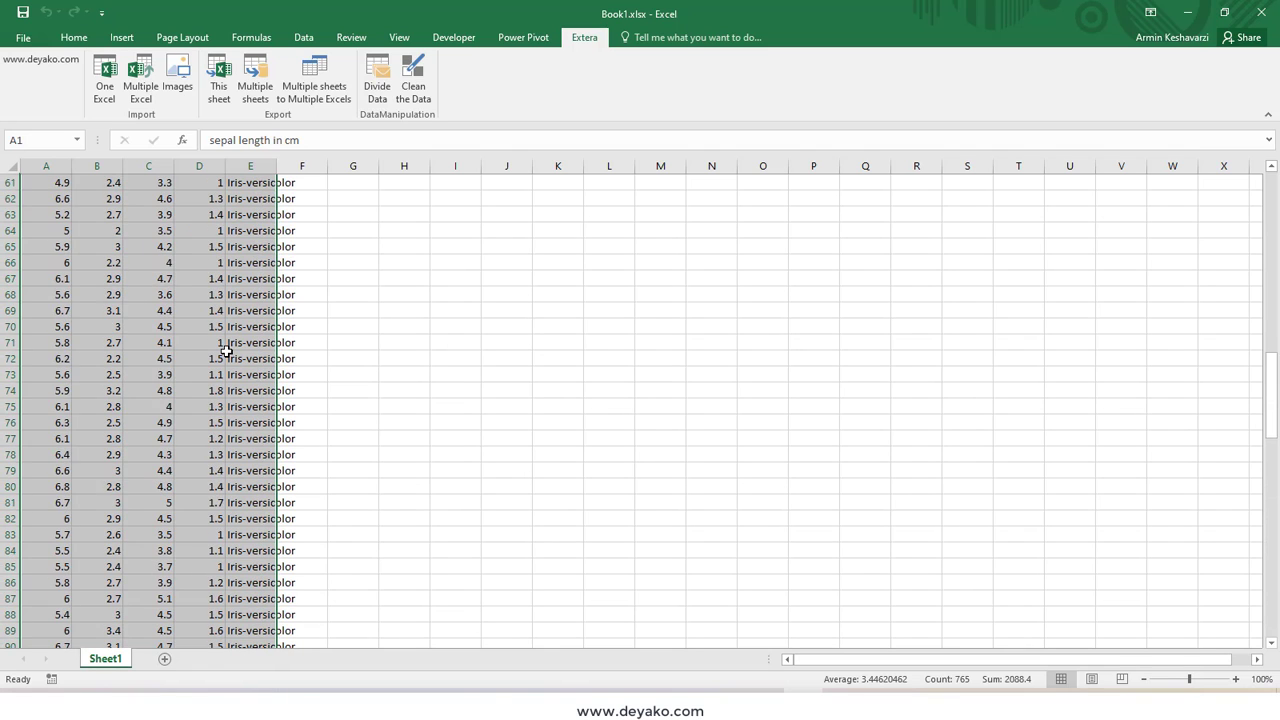
scroll(227, 350, "up", 10)
scroll(227, 350, "up", 10)
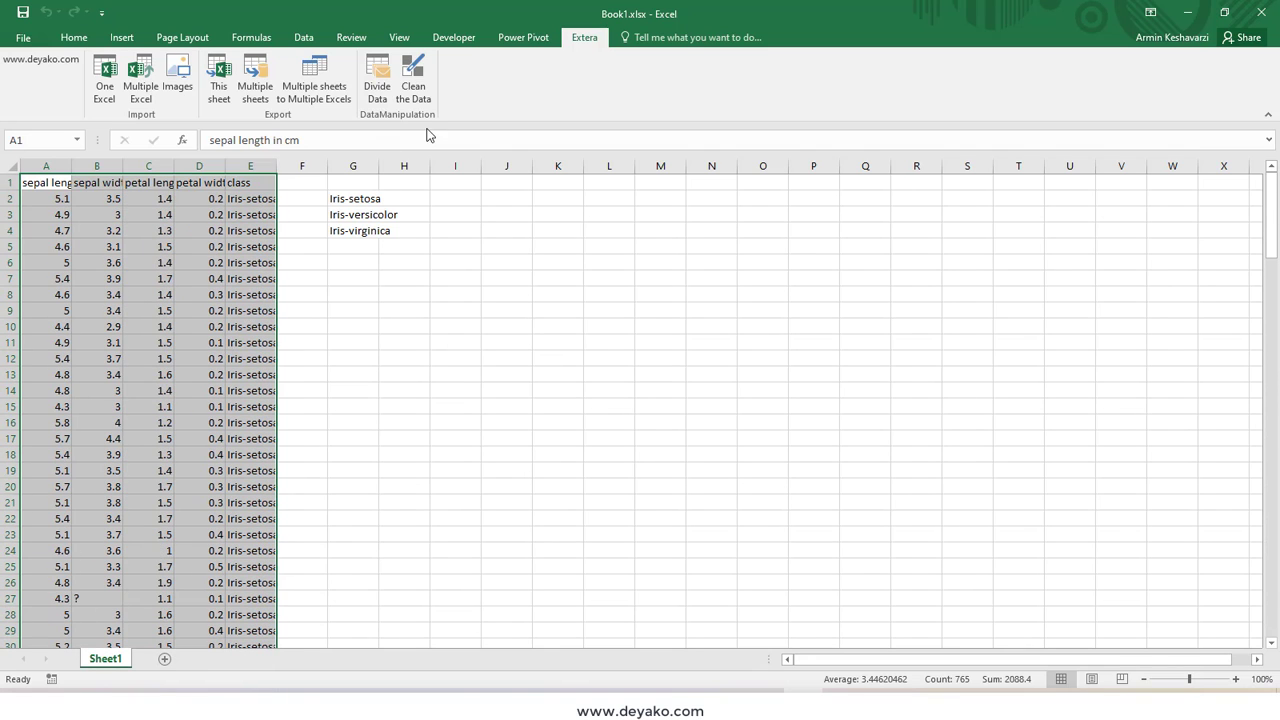
scroll(114, 405, "down", 1)
scroll(114, 405, "down", 1)
scroll(114, 405, "up", 2)
left_click(97, 246)
left_click(97, 582)
left_click(97, 598)
scroll(165, 568, "down", 2)
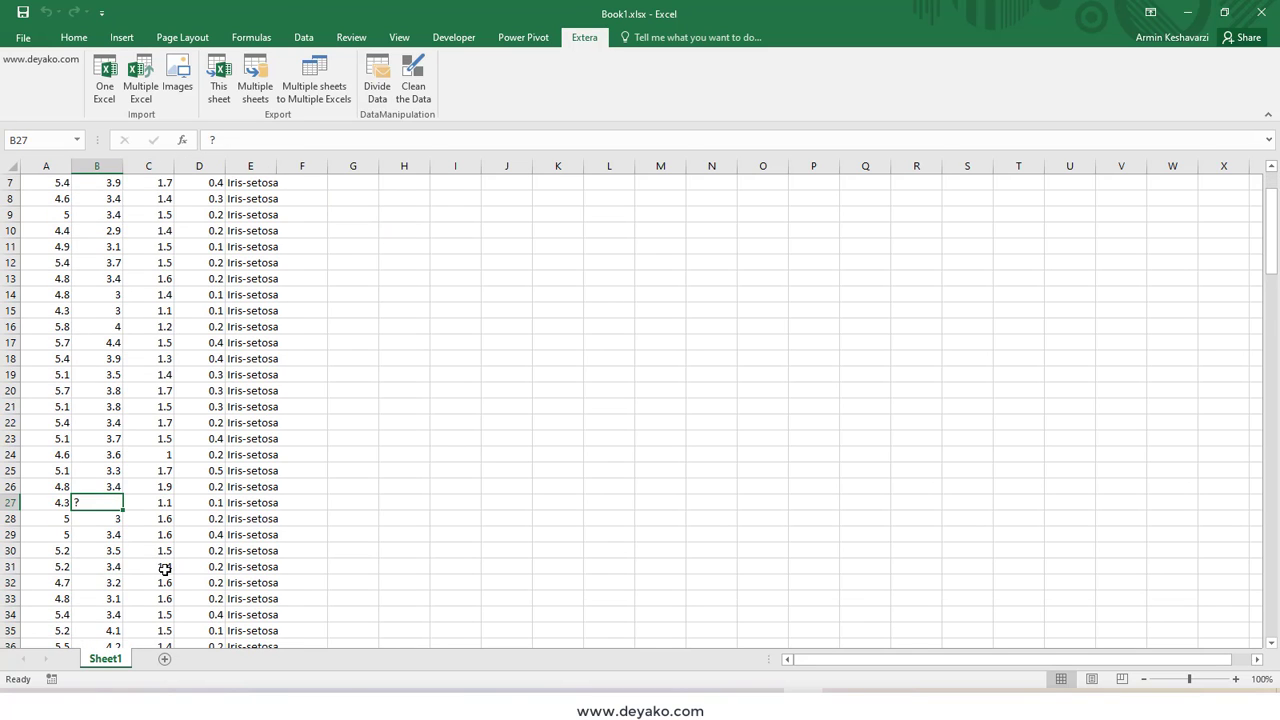
scroll(165, 569, "down", 3)
scroll(165, 569, "down", 2)
left_click(40, 455)
left_click(23, 486)
scroll(154, 534, "down", 3)
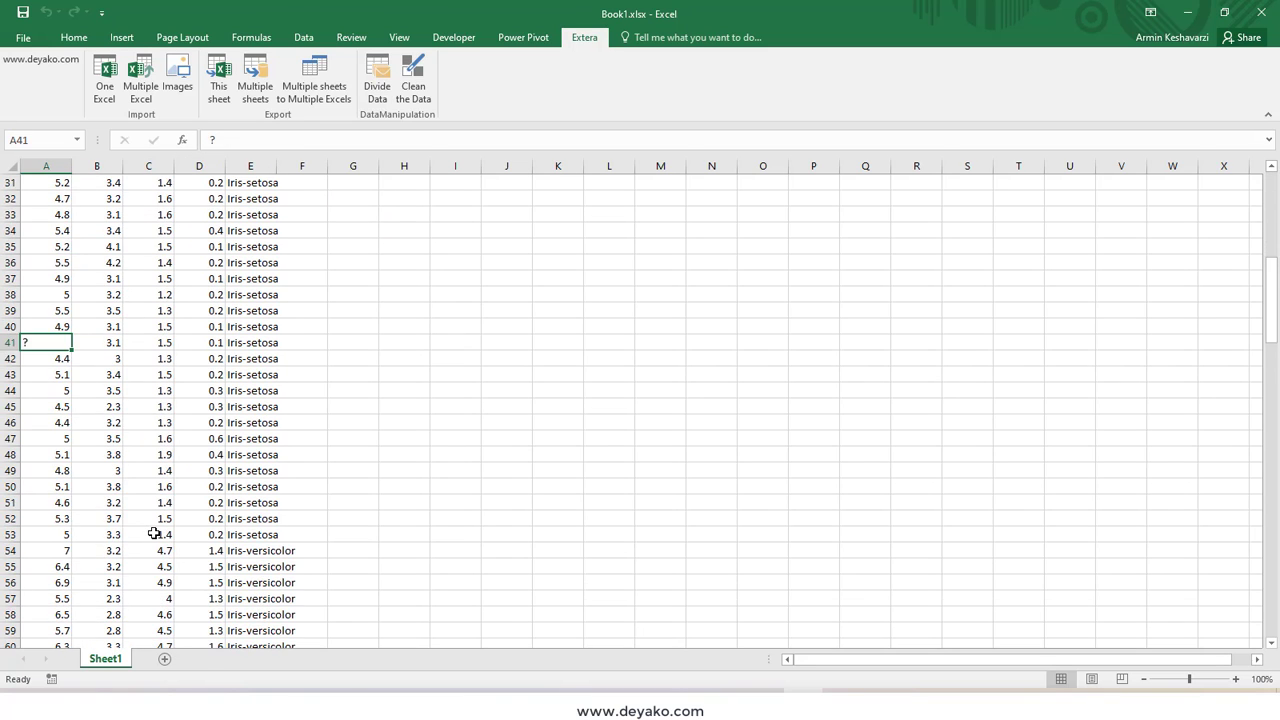
scroll(154, 534, "down", 3)
scroll(160, 520, "up", 6)
scroll(166, 460, "up", 7)
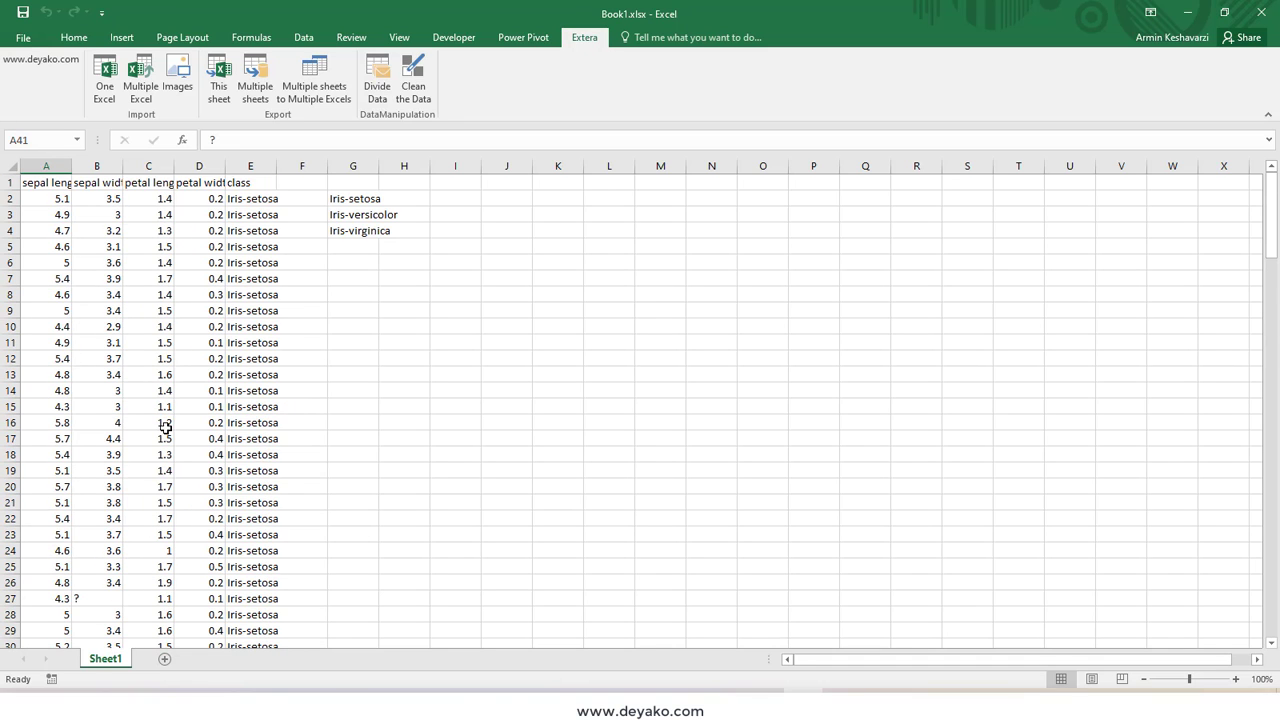
- Select the cleaned table A1:E153 and reopen Extera's Clean the Data tool
left_click(34, 183)
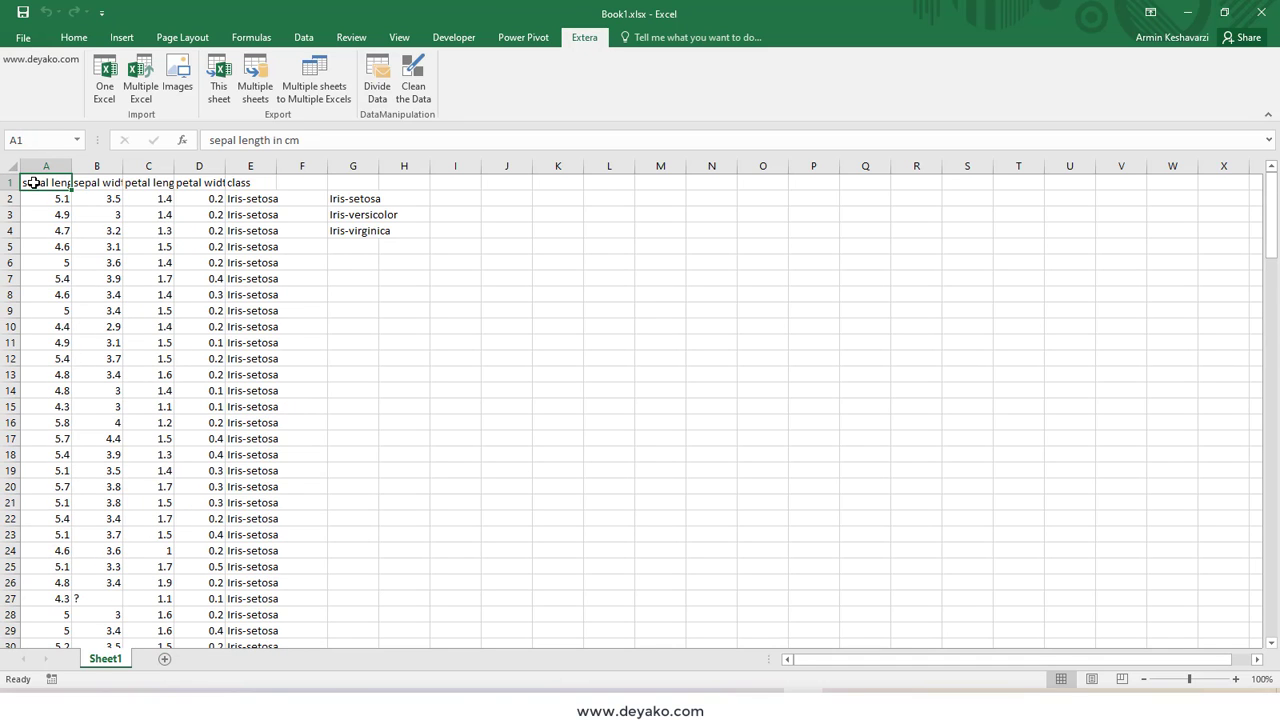
key("ctrl+shift+Right")
key("ctrl+shift+Down")
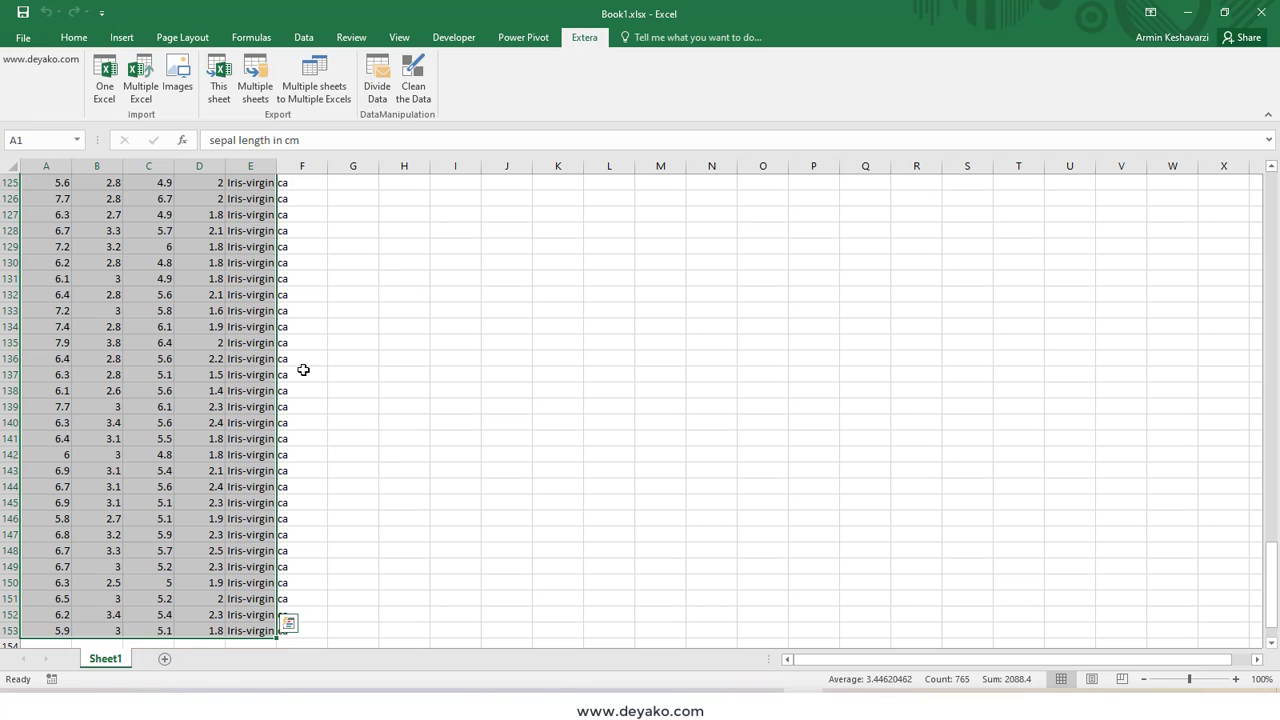
scroll(303, 370, "up", 10)
scroll(483, 351, "up", 9)
scroll(337, 317, "up", 10)
scroll(251, 317, "up", 9)
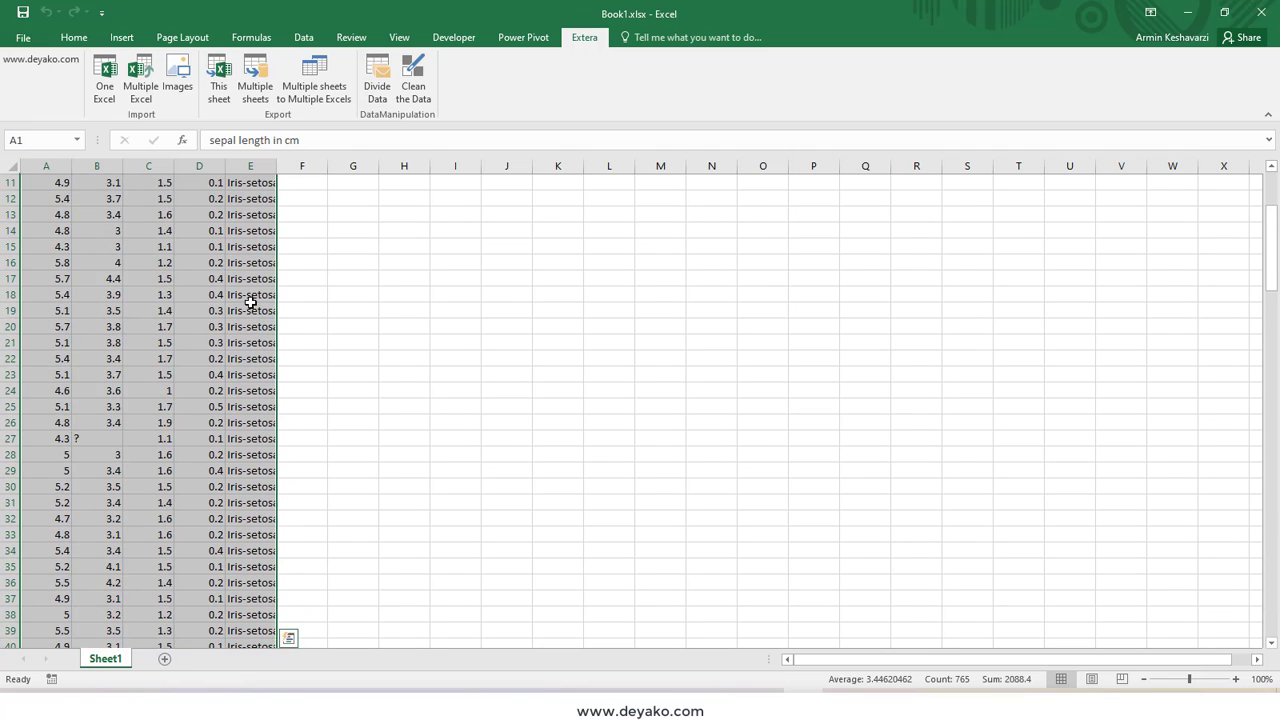
scroll(251, 302, "up", 4)
left_click(413, 80)
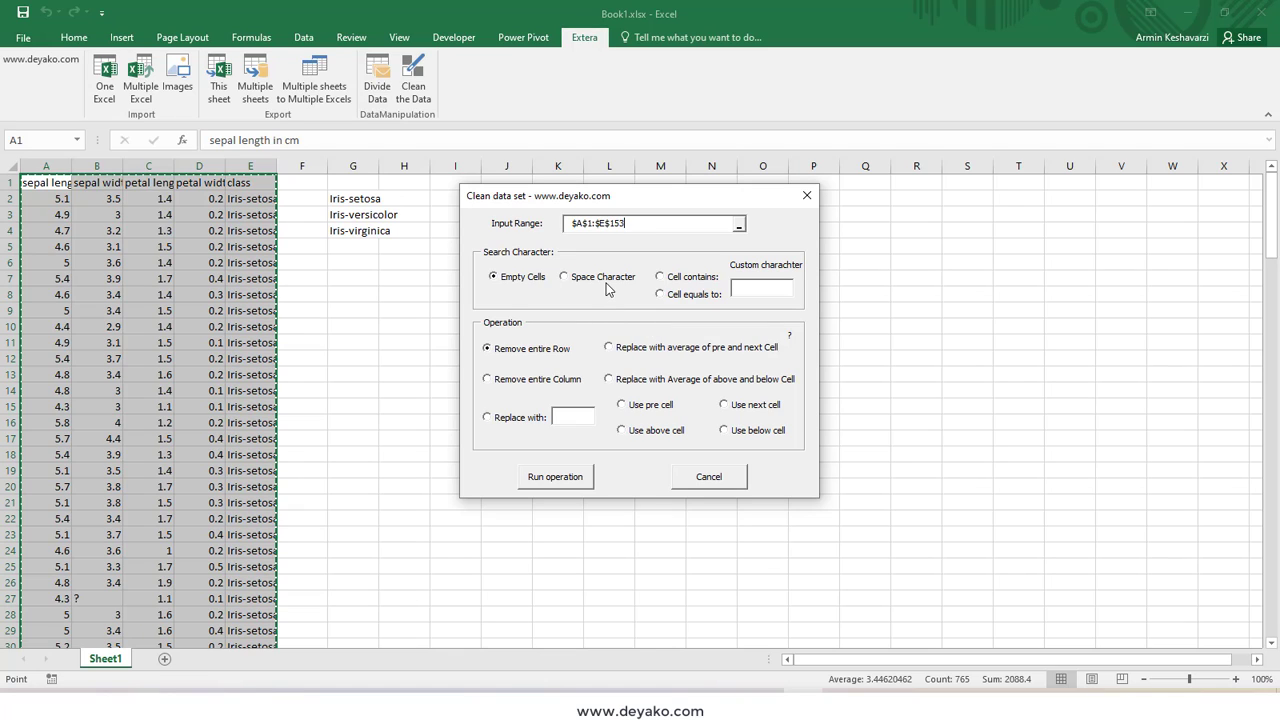
- Set the cleaner to match cells equal to the custom character '?'
left_click(677, 283)
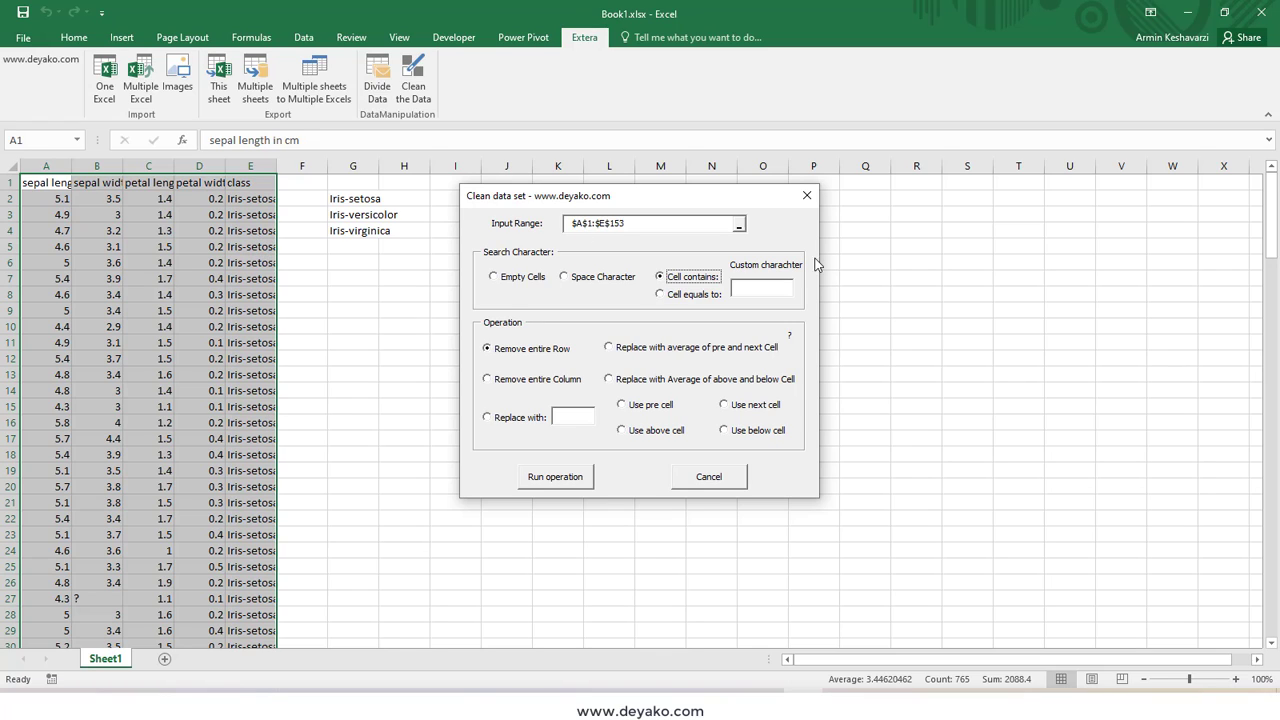
left_click(710, 297)
left_click(759, 293)
type("?")
- Replace the two '?' cells with the average of the cells above and below, making B27 3.2
left_click(558, 382)
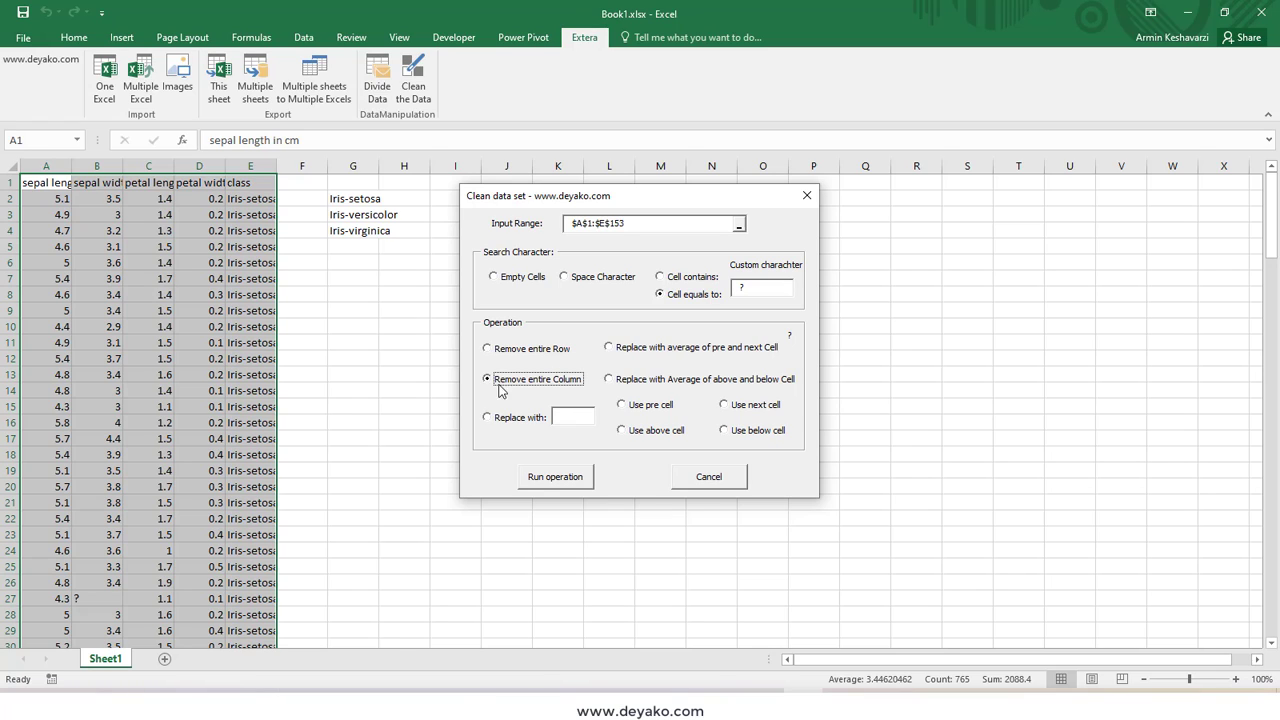
left_click(683, 350)
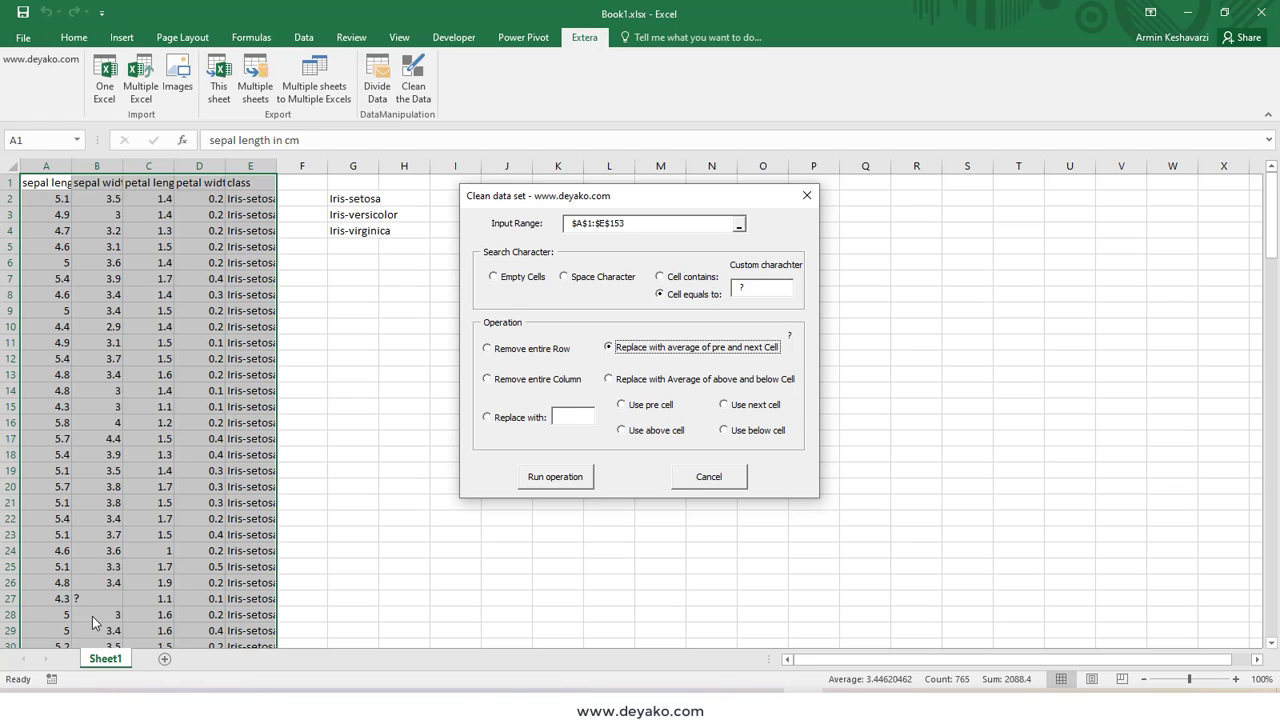
left_click(643, 380)
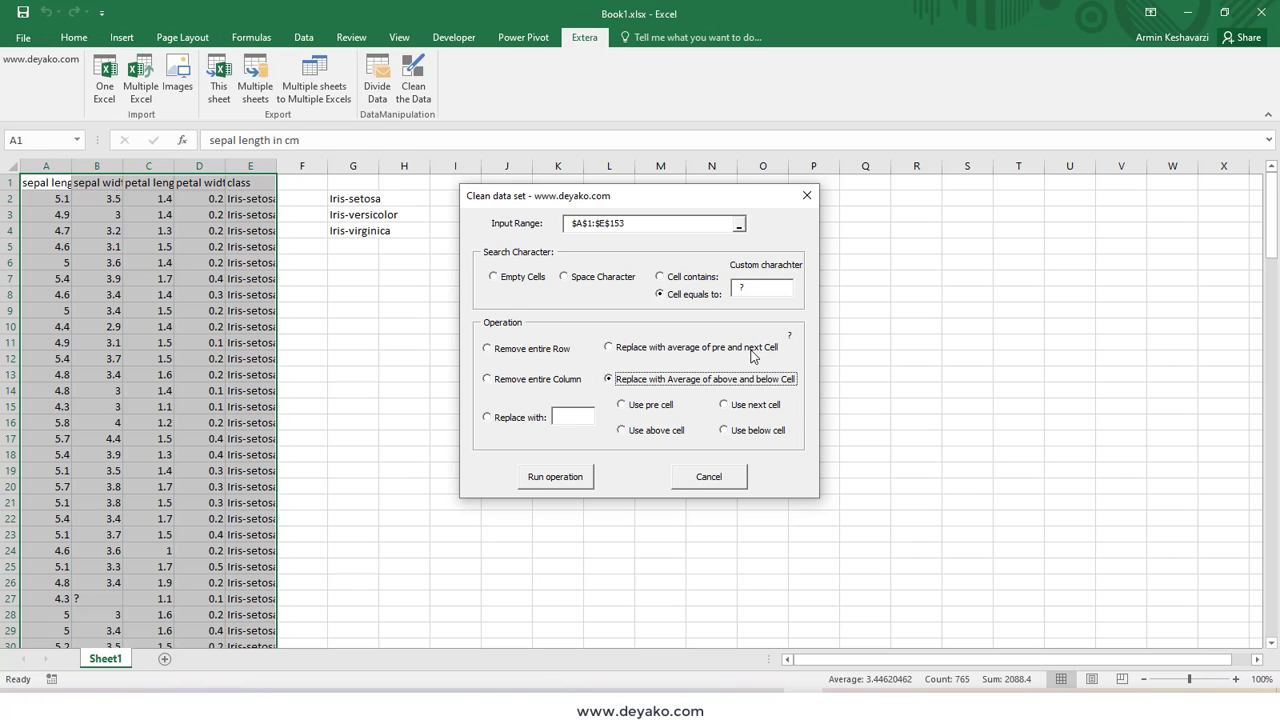
left_click(592, 481)
- Dismiss the completion report and enter '?' in cell B2 in place of 3.5
left_click(664, 407)
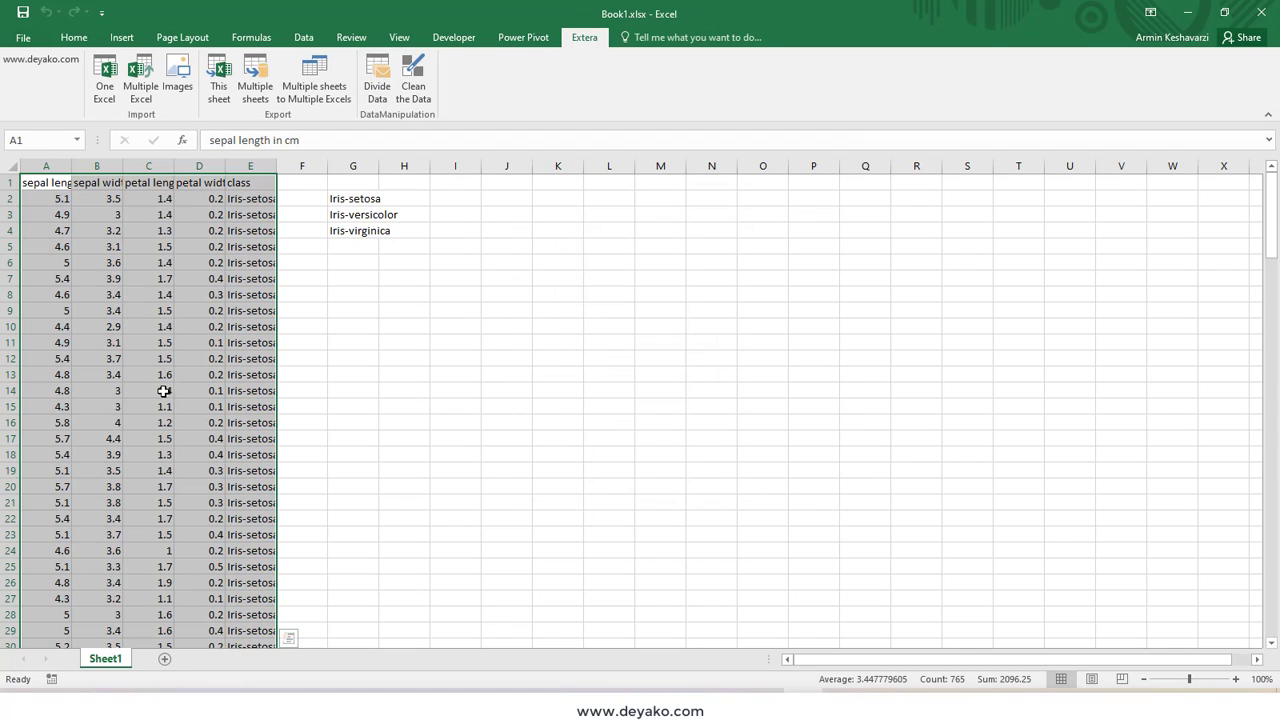
left_click(119, 199)
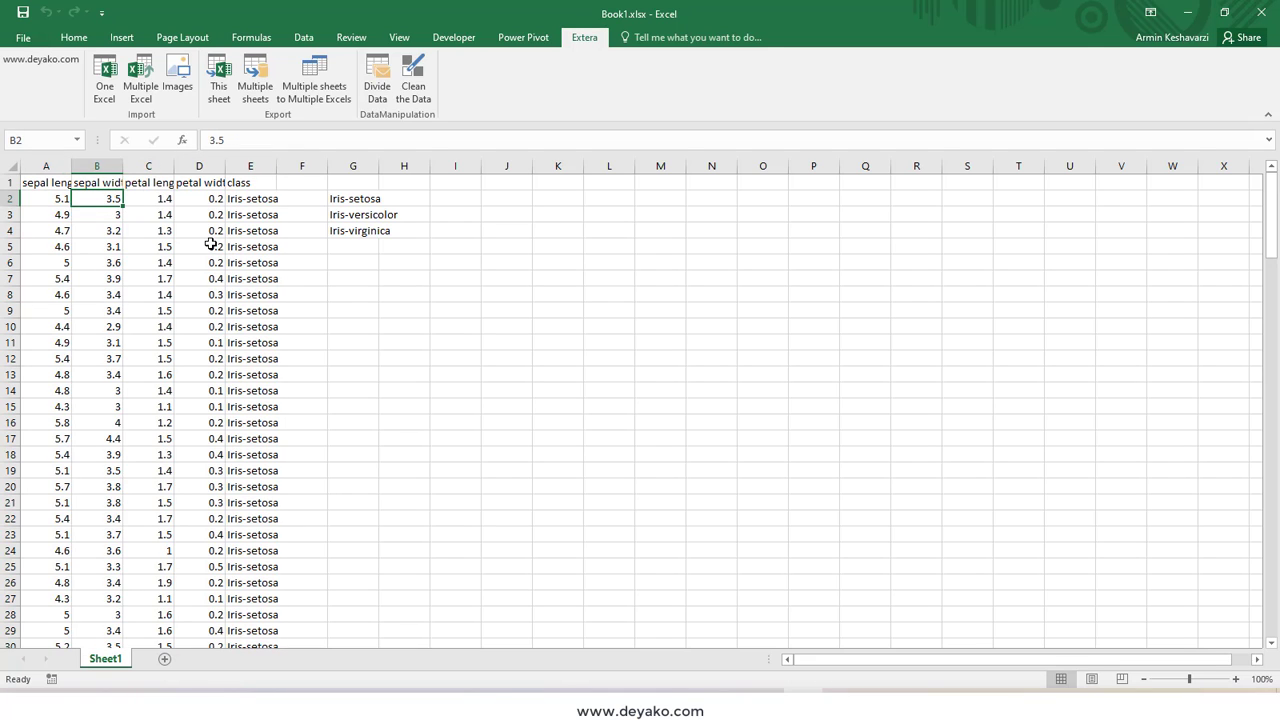
type("?")
key("Return")
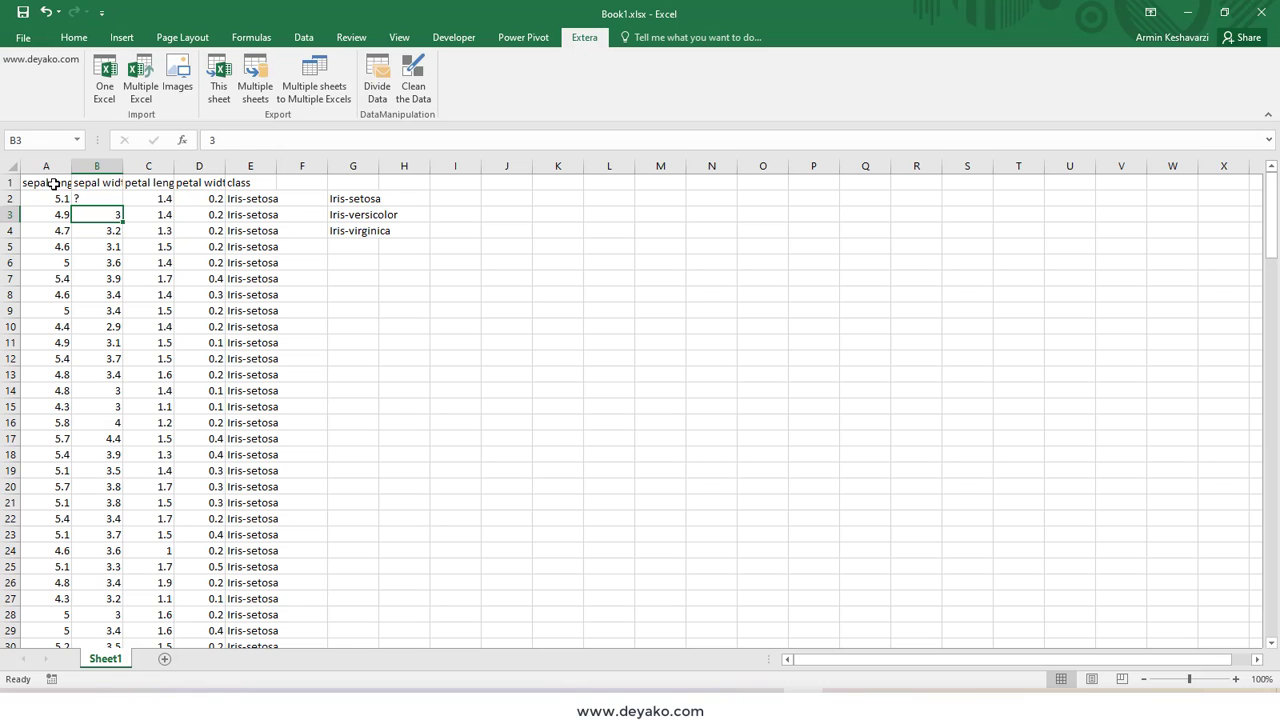
- Select the iris table A1:E153
mouse_move(55, 182)
left_mouse_down()
mouse_move(170, 653)
mouse_move(257, 631)
left_mouse_up()
scroll(243, 585, "up", 20)
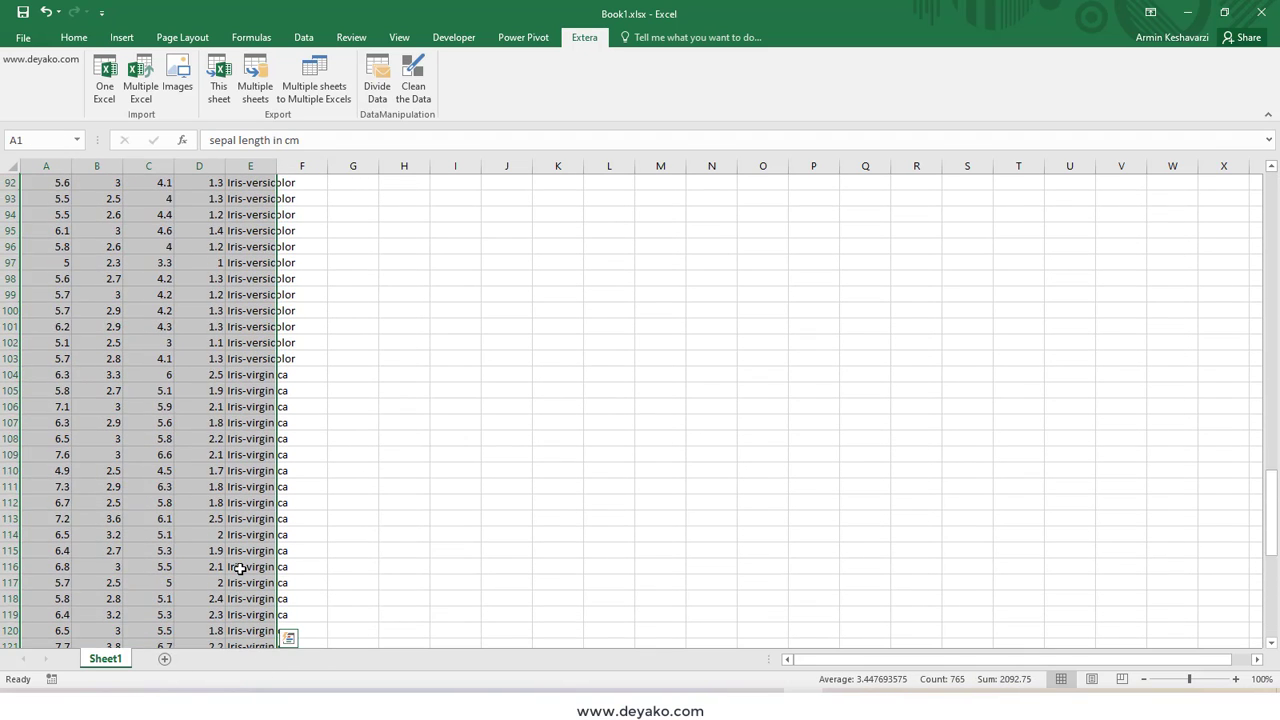
scroll(231, 457, "up", 10)
scroll(205, 380, "up", 9)
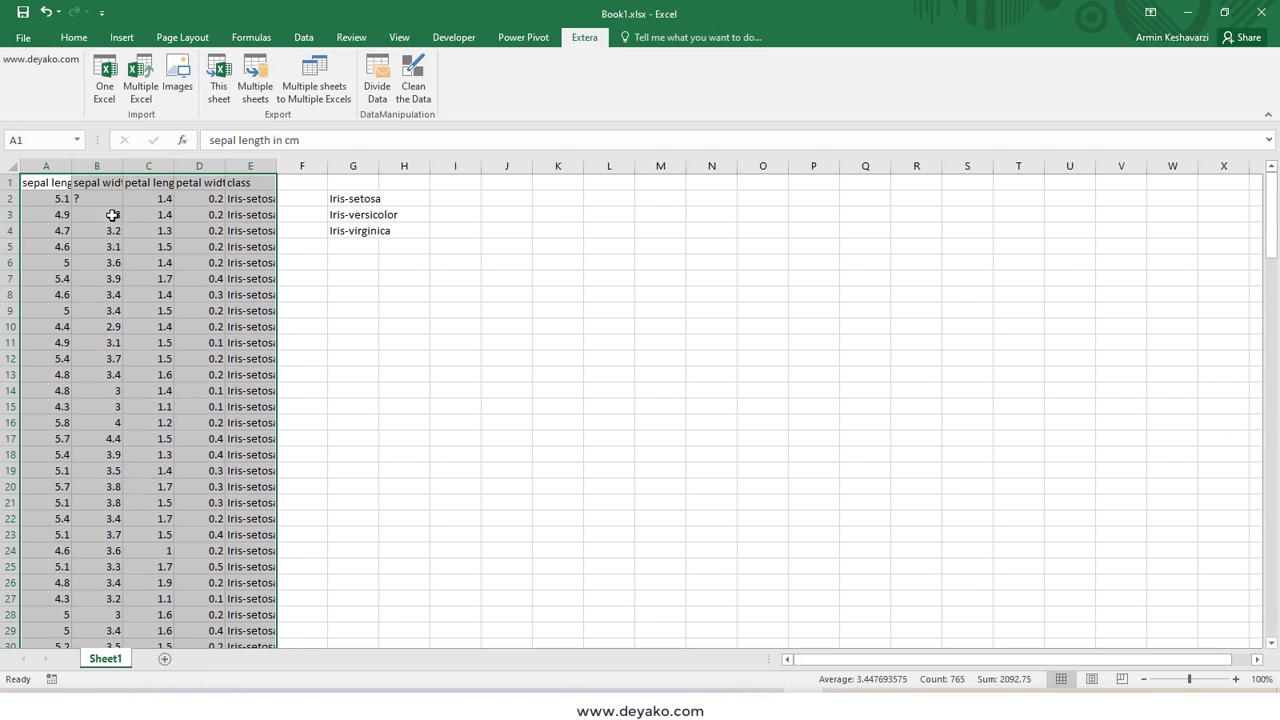
- Reopen Clean the Data and match cells equal to '?'
left_click(413, 82)
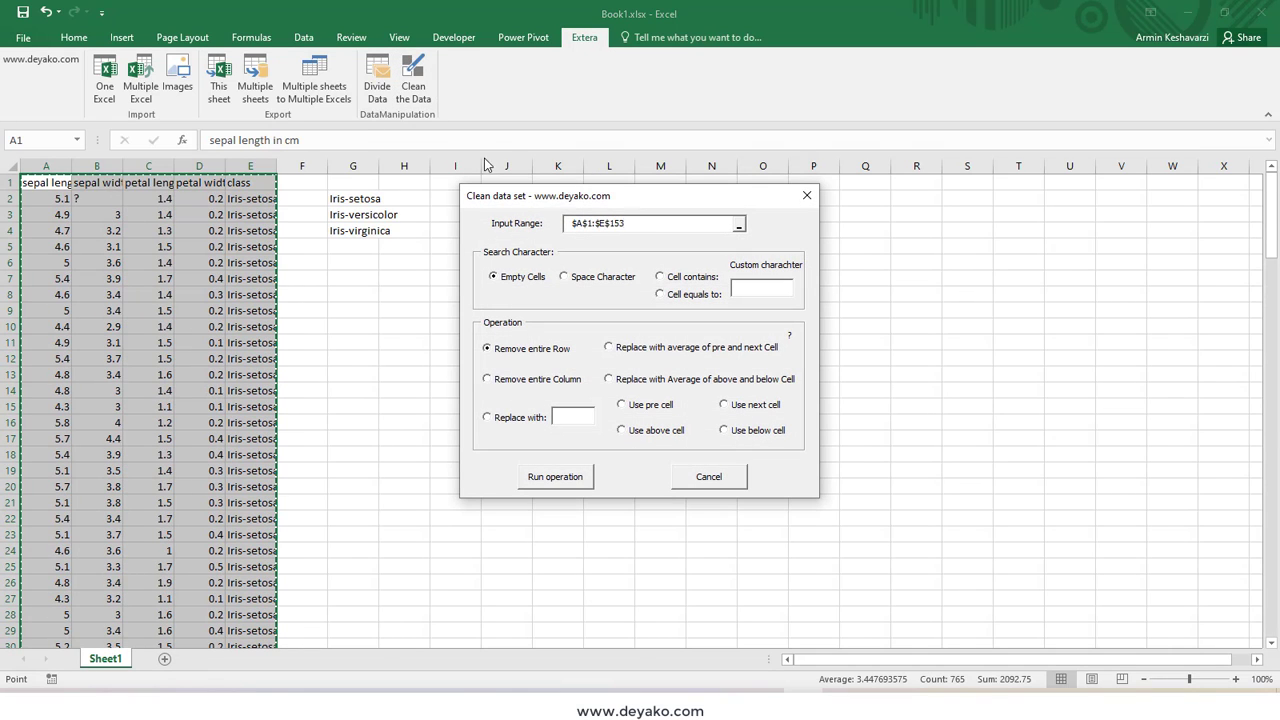
left_click(688, 295)
left_click(740, 286)
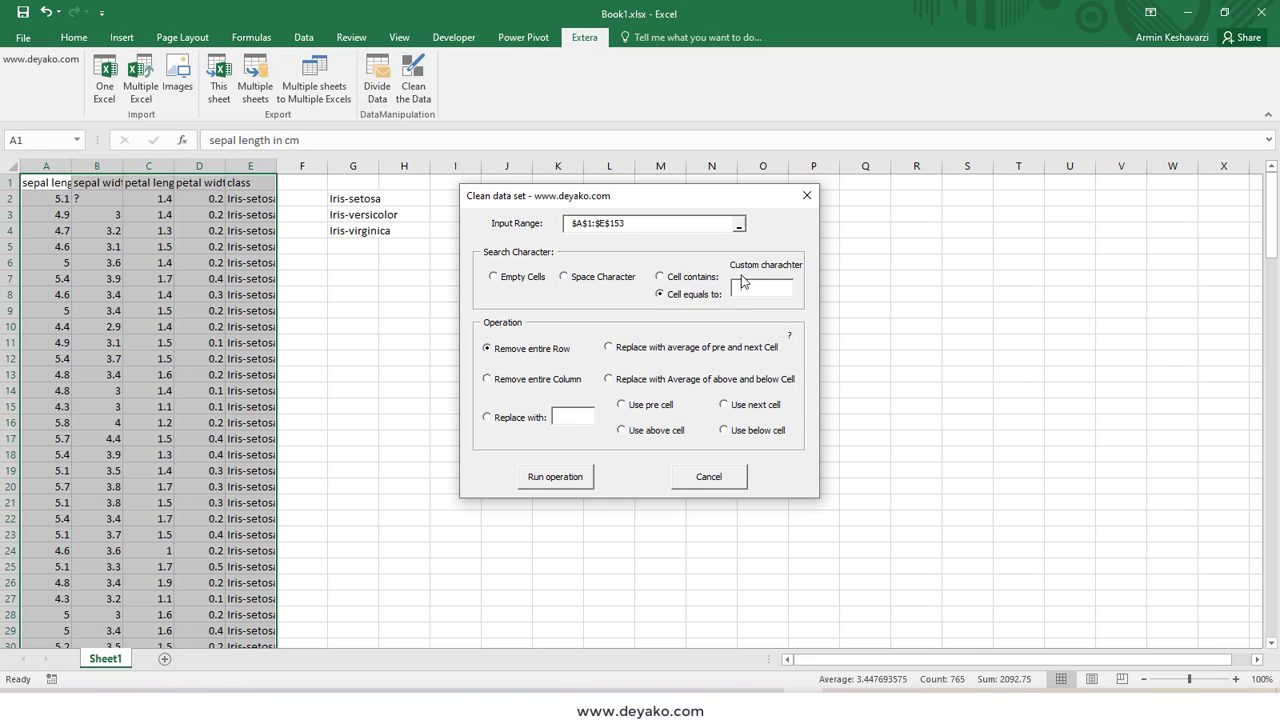
type("?")
- Compare the replacement options and settle on using the cell below
left_click(548, 417)
left_click(583, 417)
type("2")
left_click(657, 414)
left_click(660, 438)
left_click(731, 408)
left_click(757, 432)
left_click(665, 406)
left_click(750, 408)
left_click(676, 432)
left_click(724, 430)
- Run the replacement, dismiss the report, and confirm B2 now shows 3
left_click(575, 478)
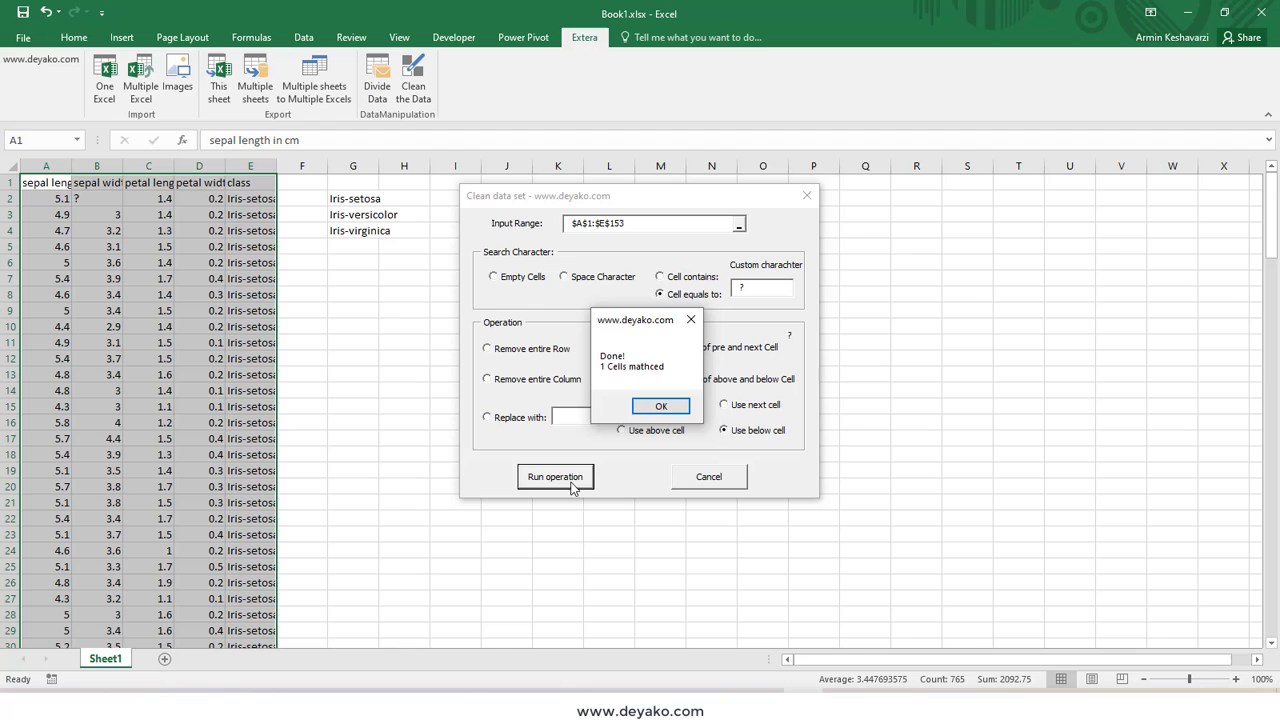
left_click(655, 408)
left_click(106, 200)
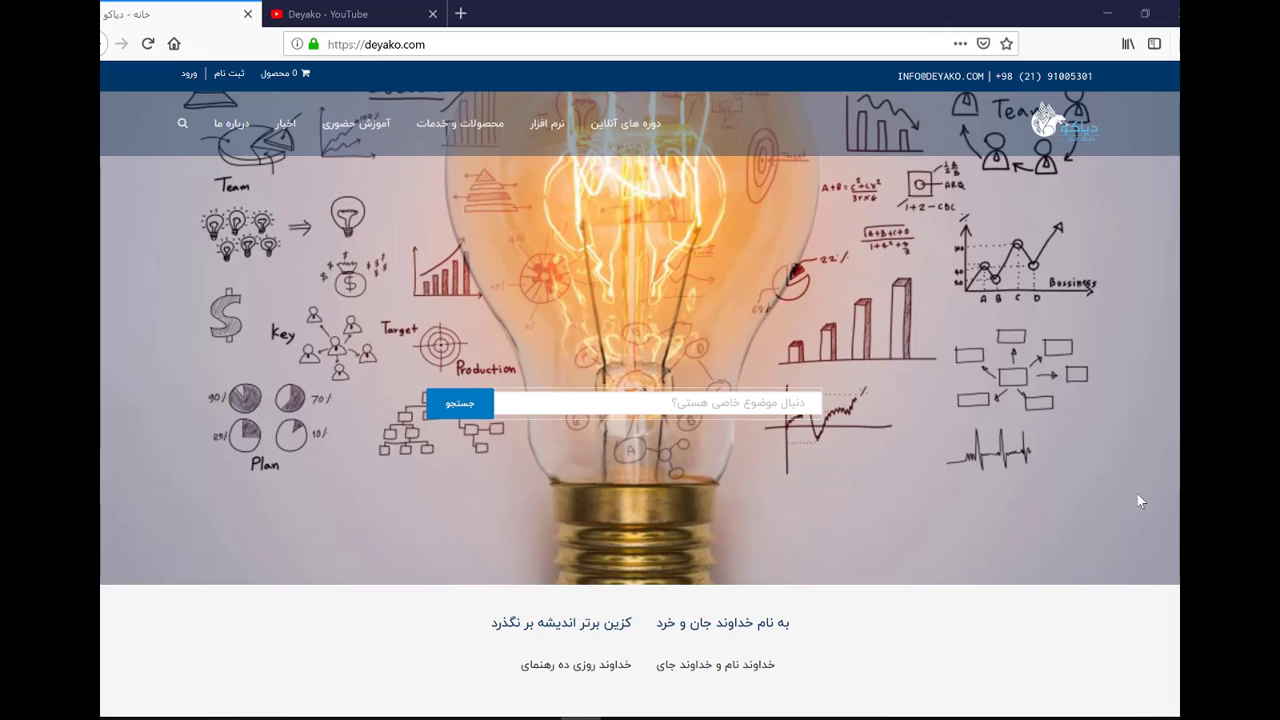
- Switch to the 'Deyako - YouTube' tab showing the Deyako channel page
left_click(360, 15)
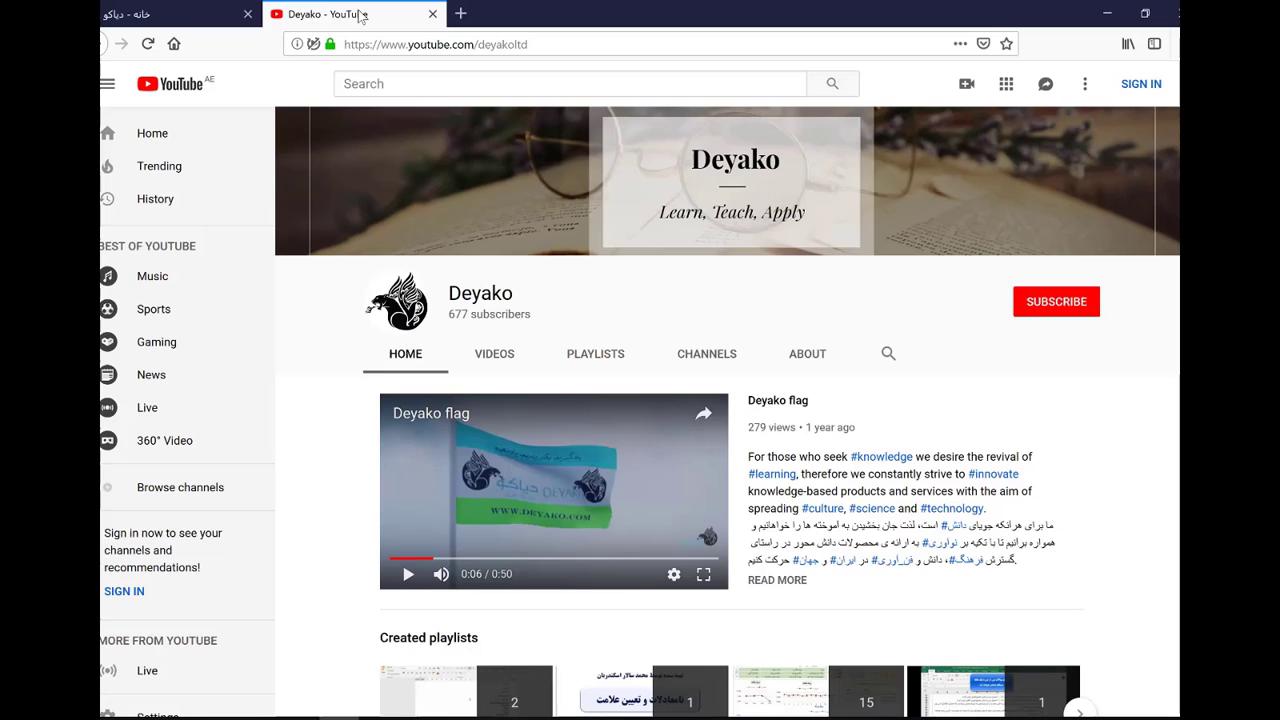